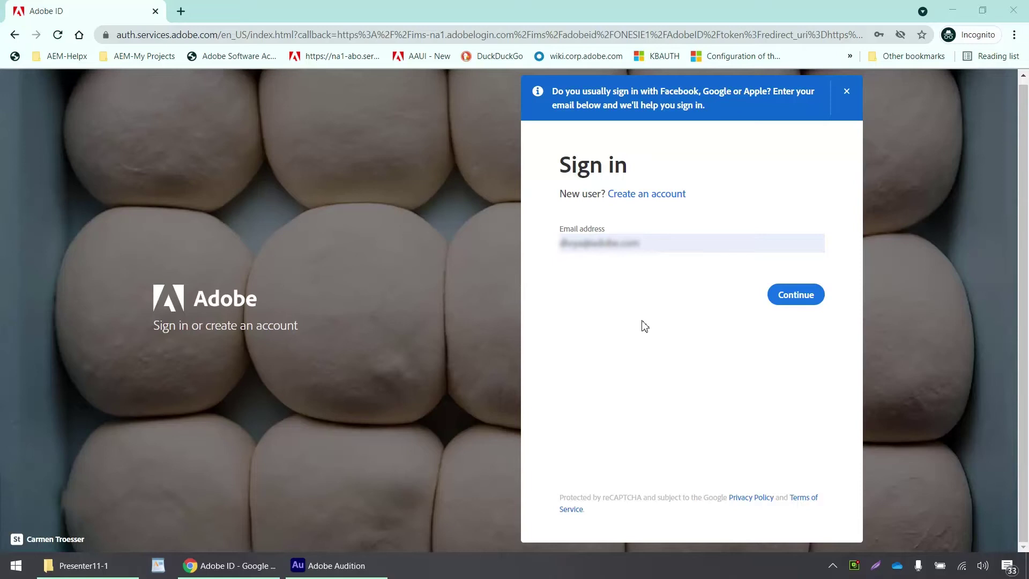
- Sign in with the personal Adobe account, re-entering its password to reach the Overview page
left_click(788, 299)
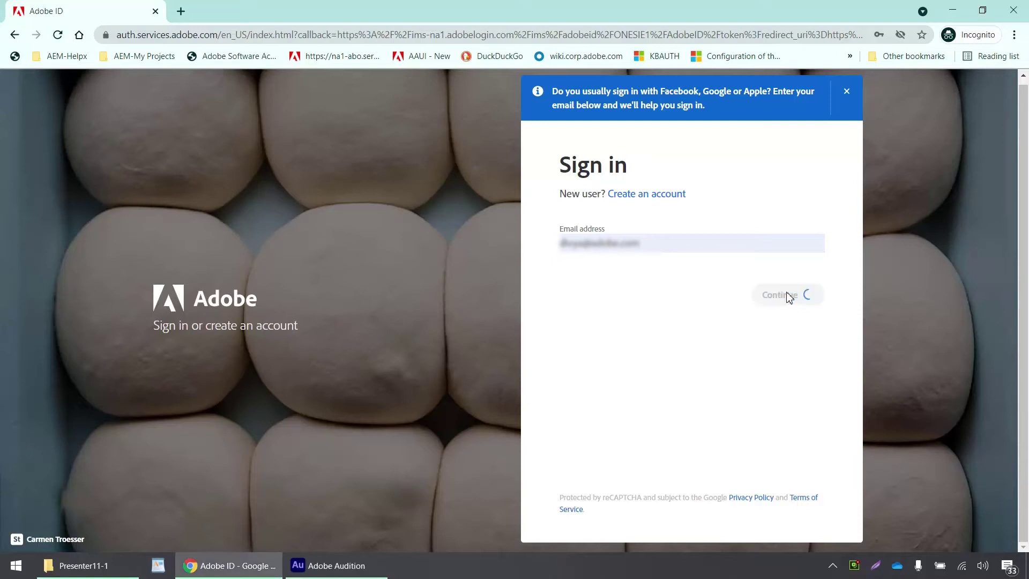
left_click(687, 255)
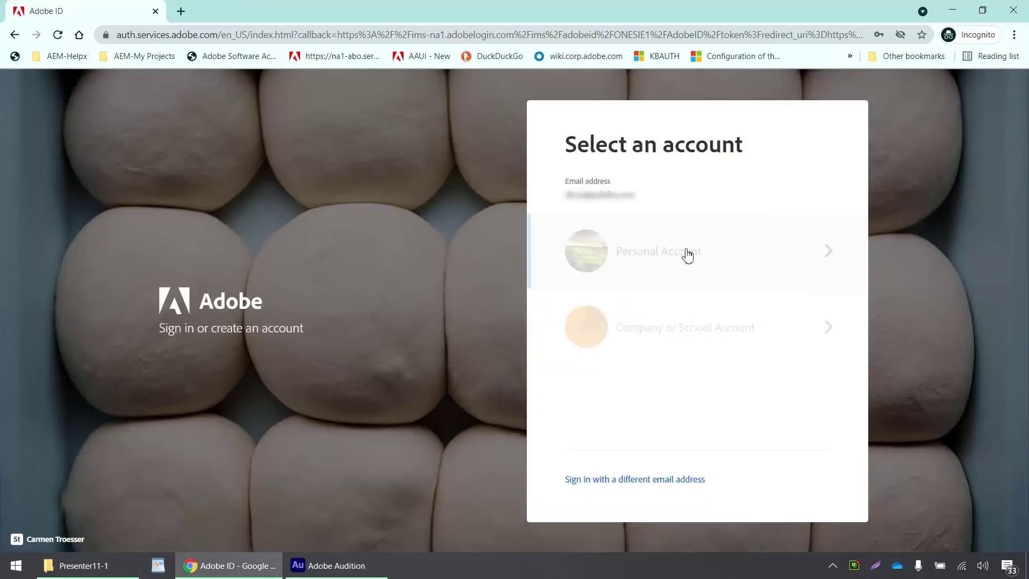
left_click(711, 259)
left_click(737, 291)
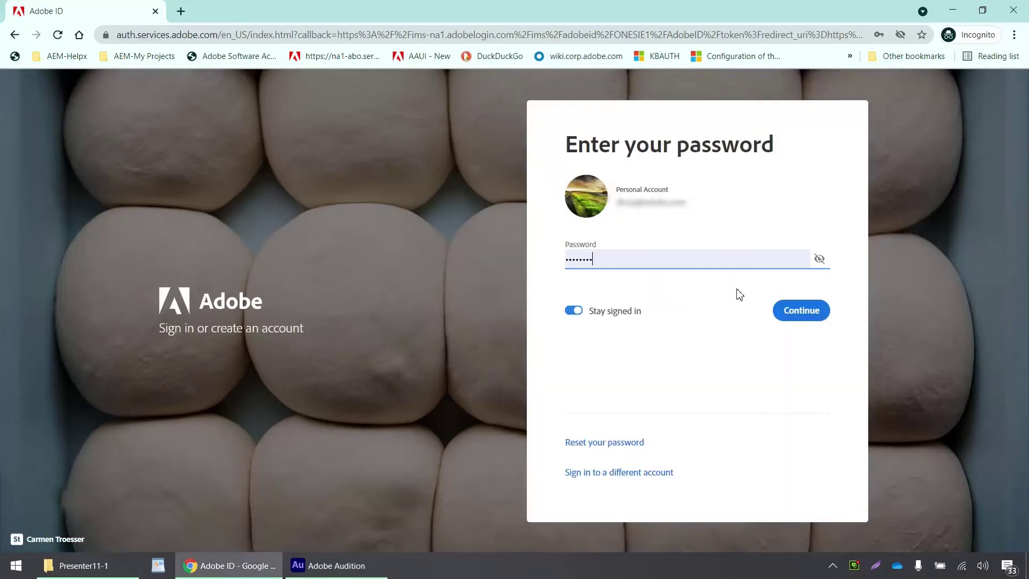
left_click(800, 313)
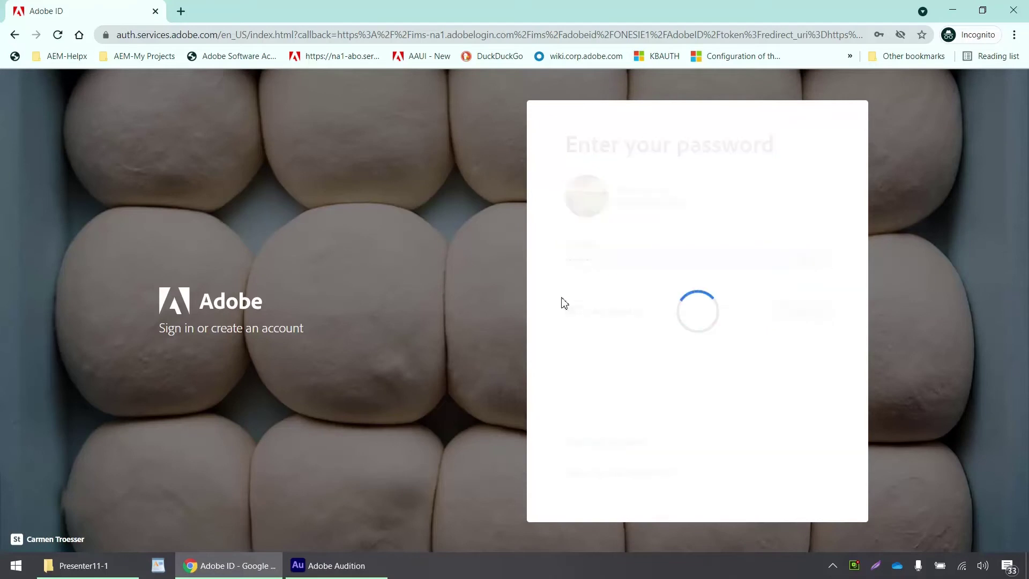
left_click(575, 258)
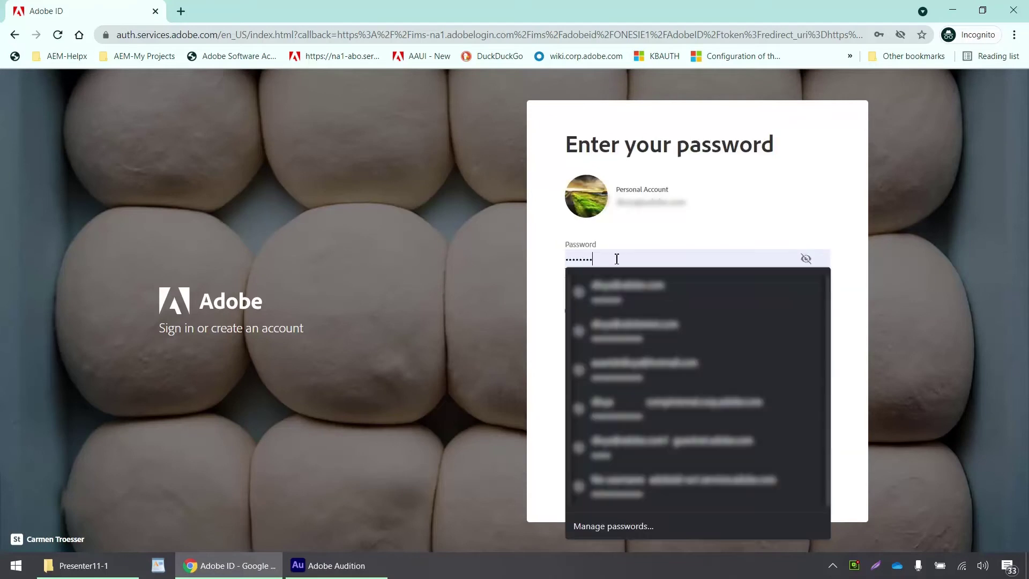
left_click_drag(610, 258, 534, 269)
type("•••")
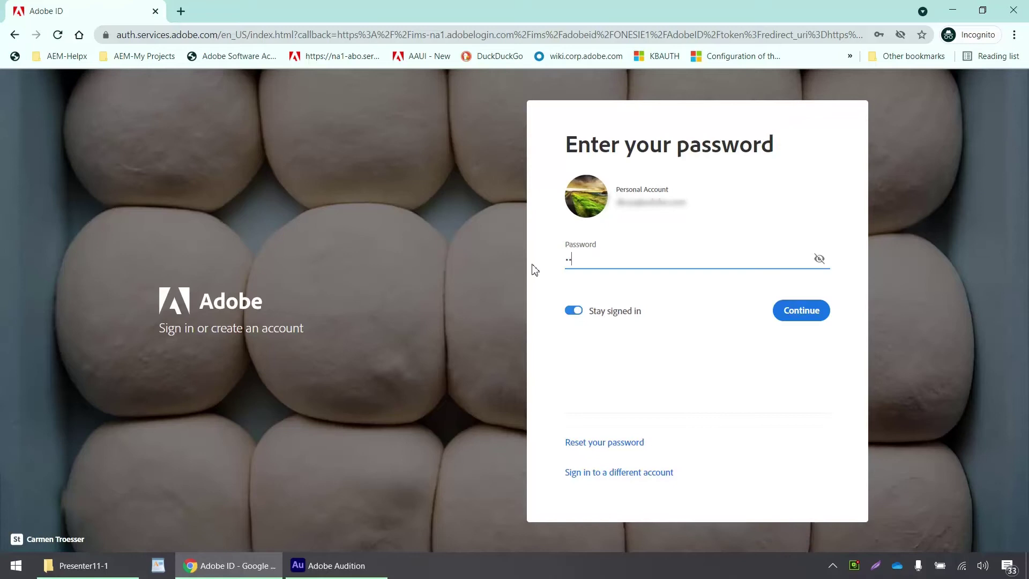
type("••")
key("Return")
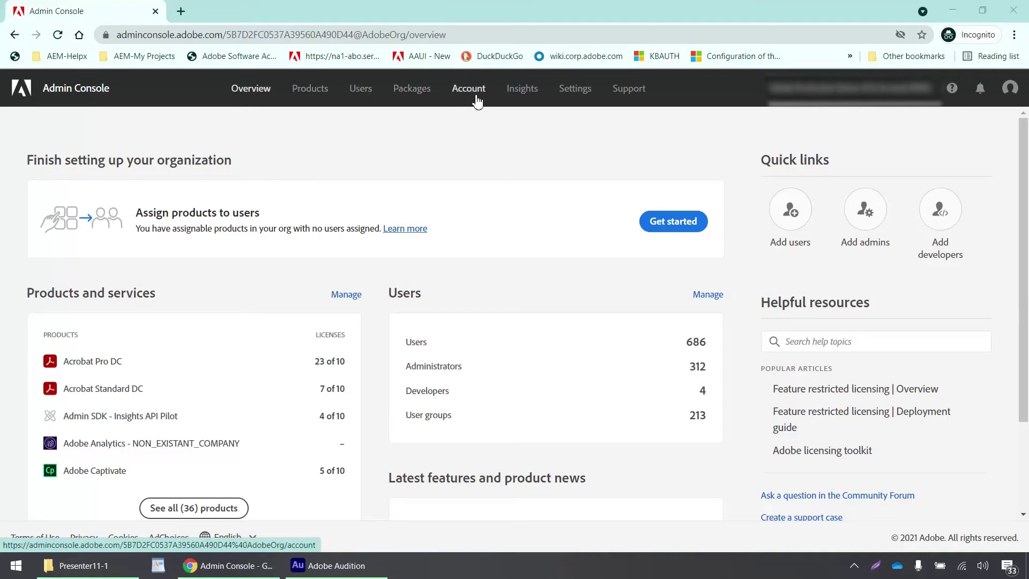
- Go to Settings > Identity to see the organization's directories and domains
left_click(581, 92)
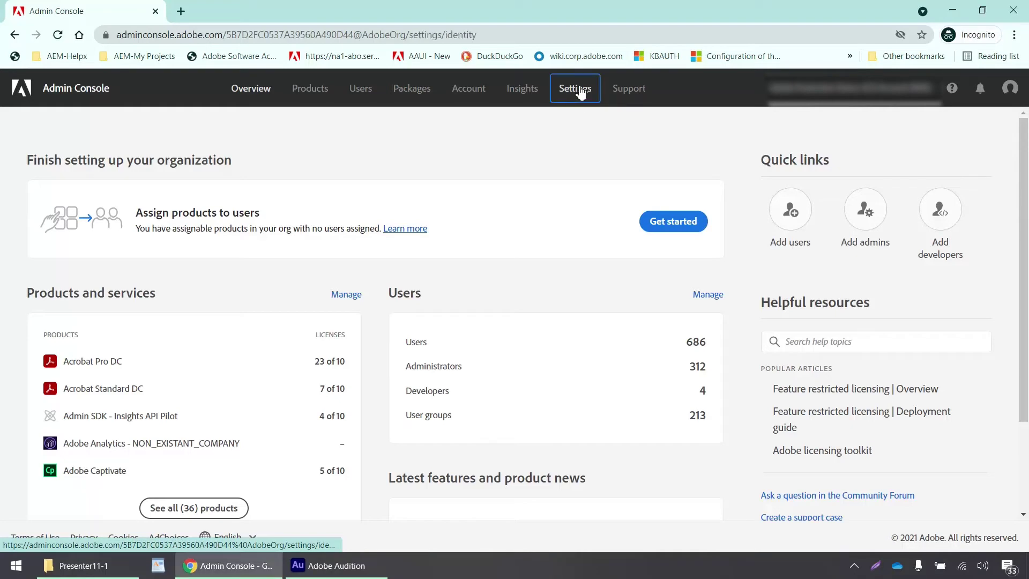
scroll(482, 303, "down", 1)
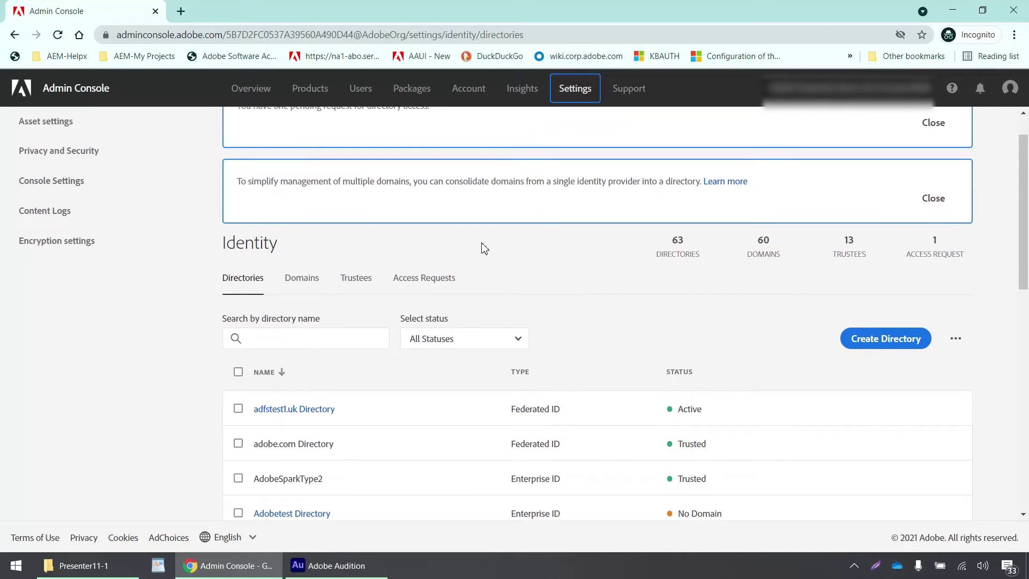
scroll(484, 248, "up", 1)
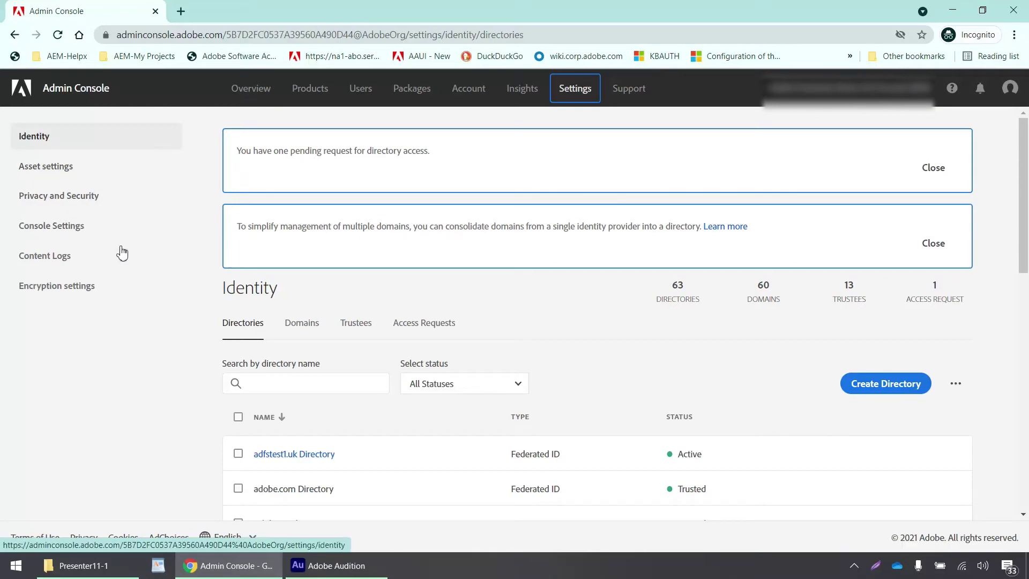
left_click(107, 138)
scroll(567, 336, "down", 4)
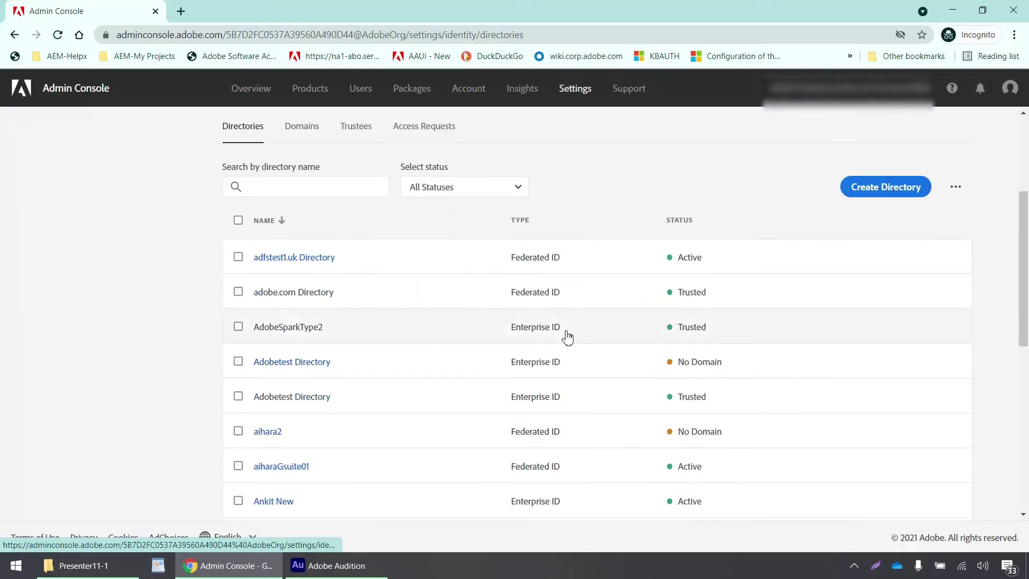
scroll(567, 337, "up", 4)
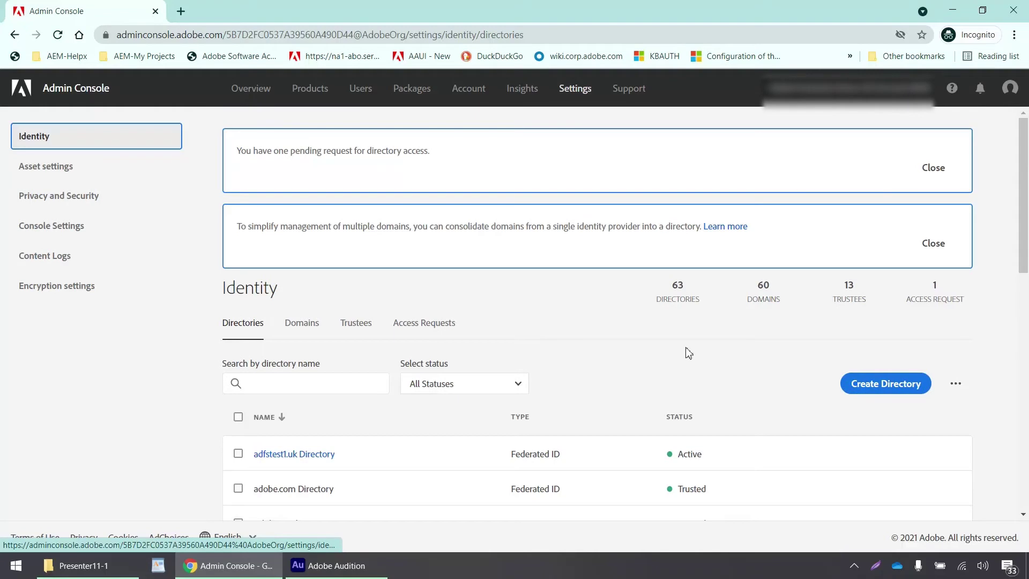
- Create a new directory named EightCoins with the Federated ID type
left_click(883, 391)
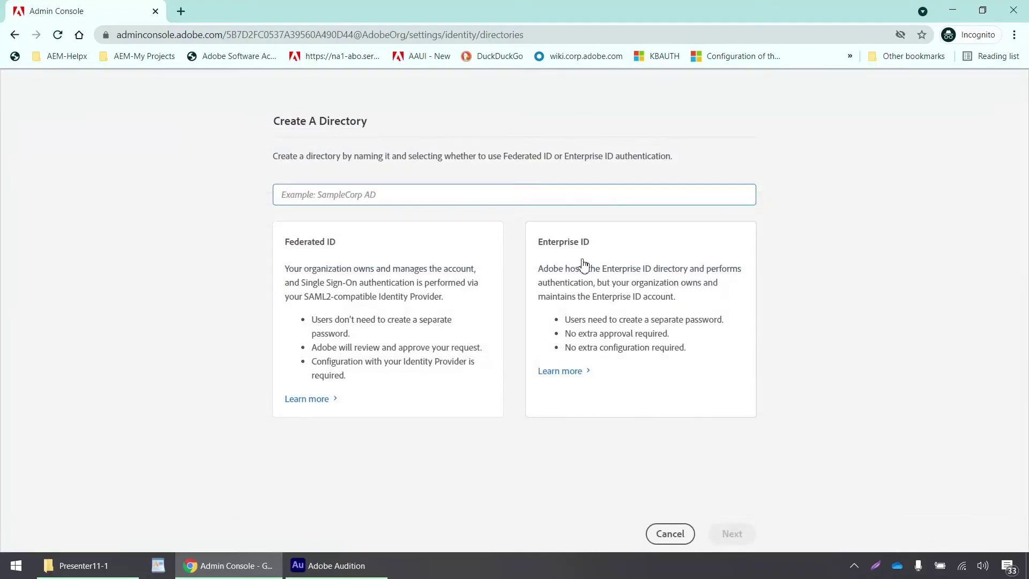
left_click(513, 198)
type("EightCoins")
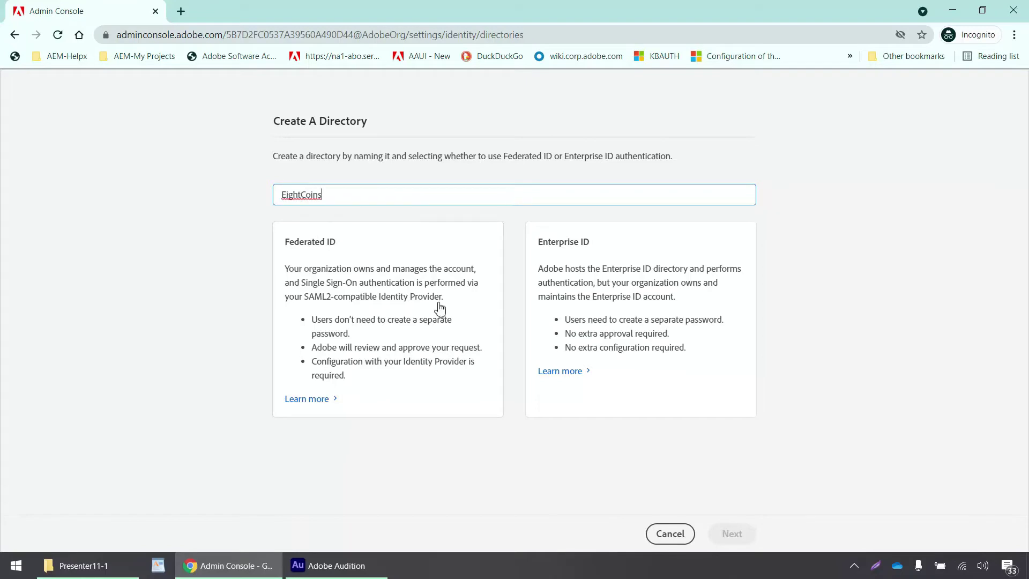
left_click(439, 308)
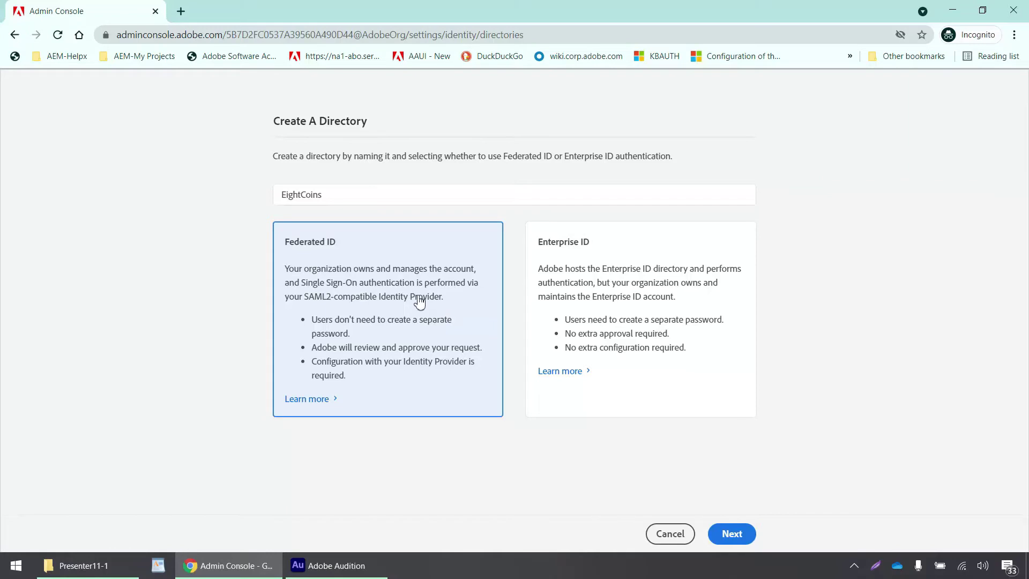
left_click(737, 540)
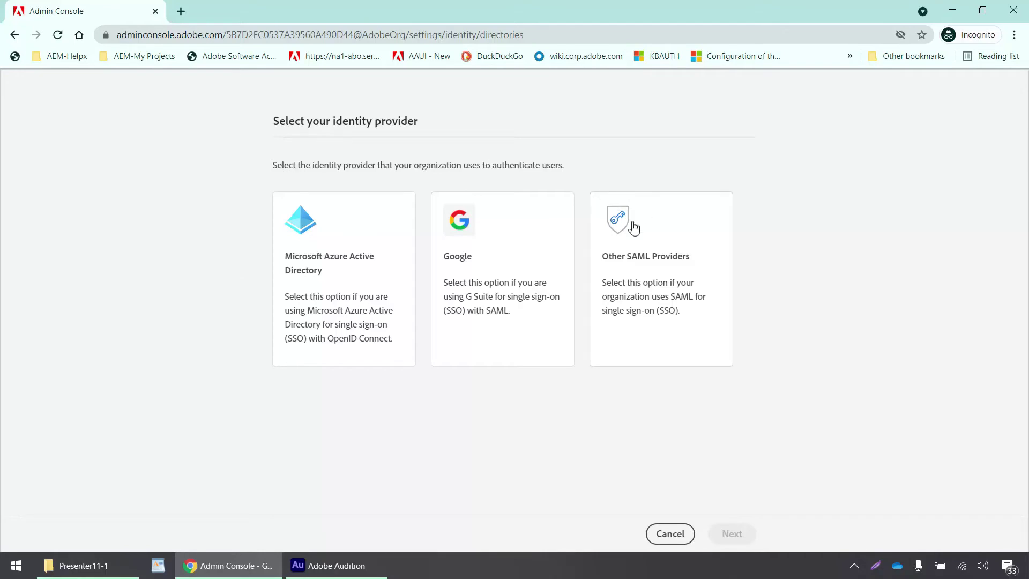
- Choose Other SAML Providers, then cancel the SAML configuration page
left_click(653, 270)
left_click(733, 532)
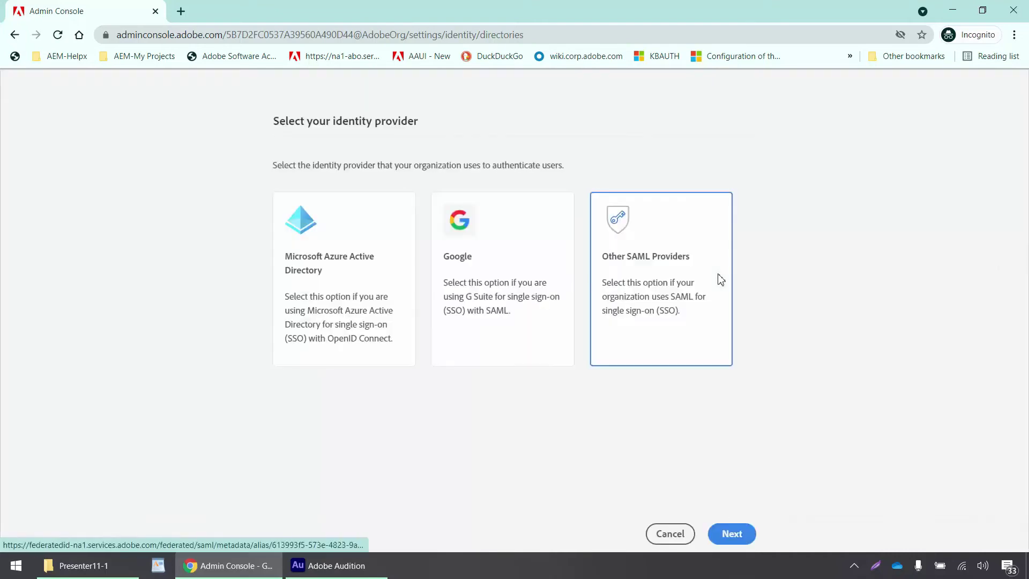
scroll(411, 300, "down", 5)
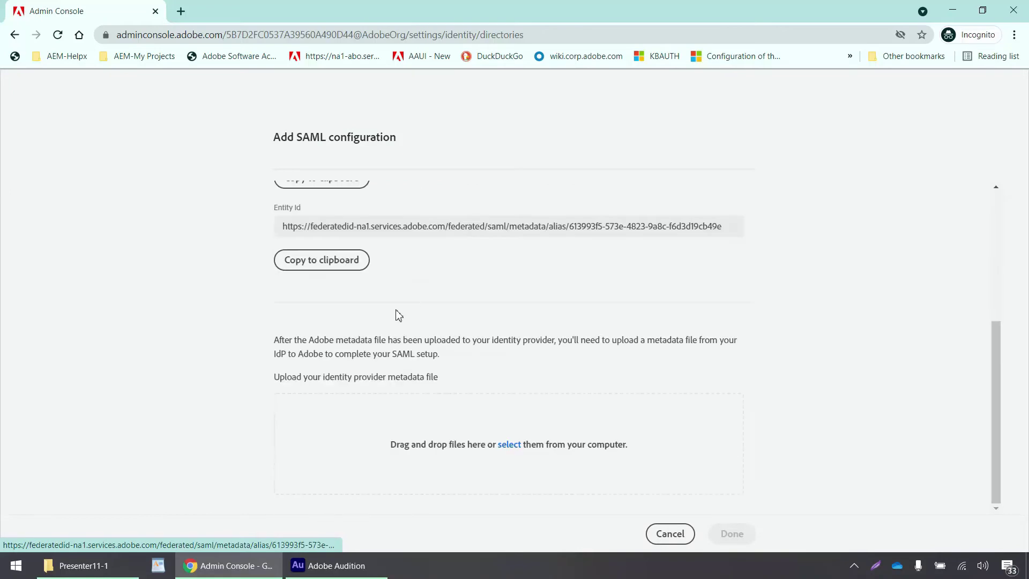
scroll(399, 315, "up", 5)
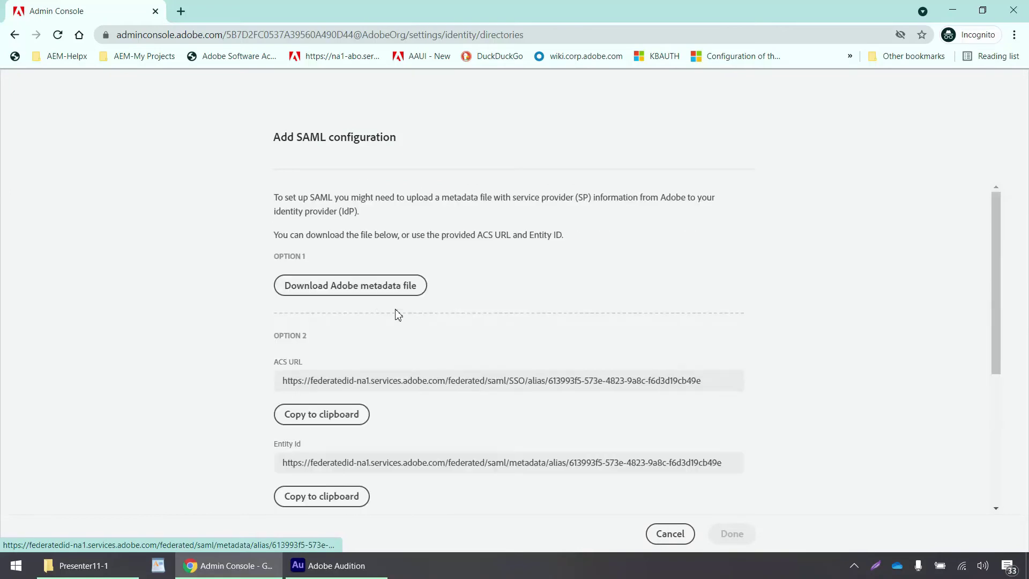
left_click(676, 537)
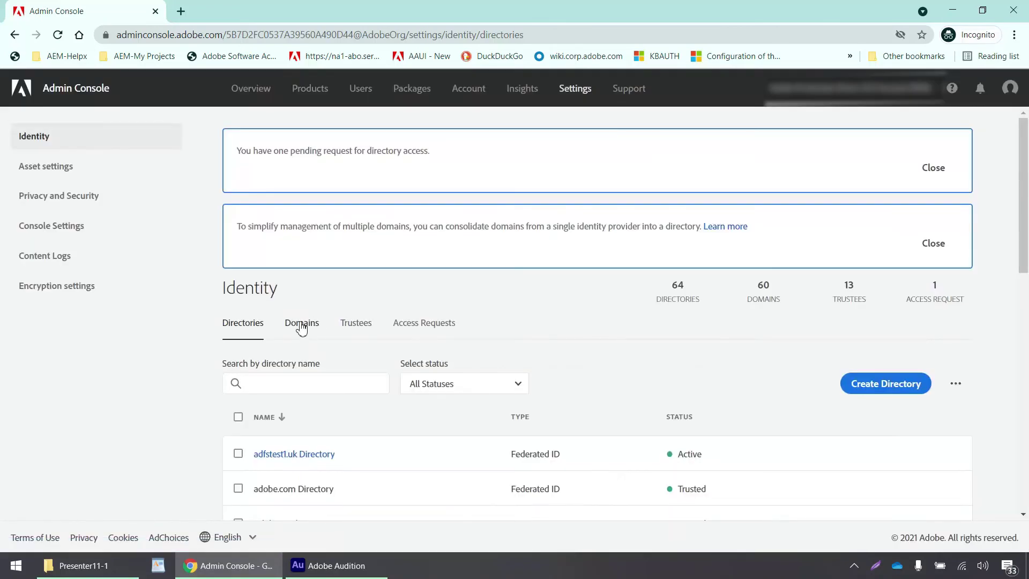
- Add the domain eightcoins.onmicrosoft.com from the Domains tab
left_click(302, 325)
scroll(301, 325, "down", 5)
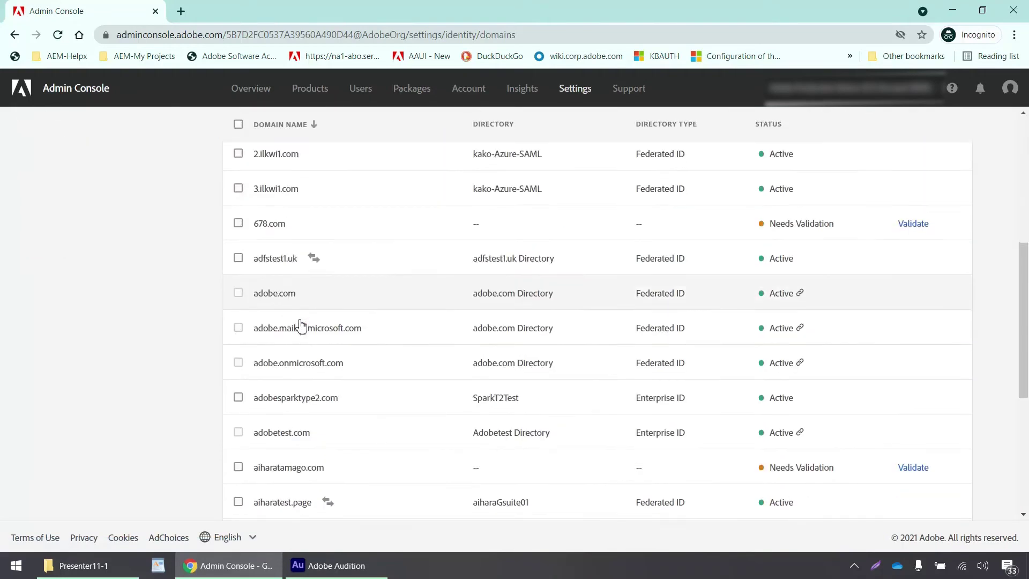
scroll(300, 325, "up", 5)
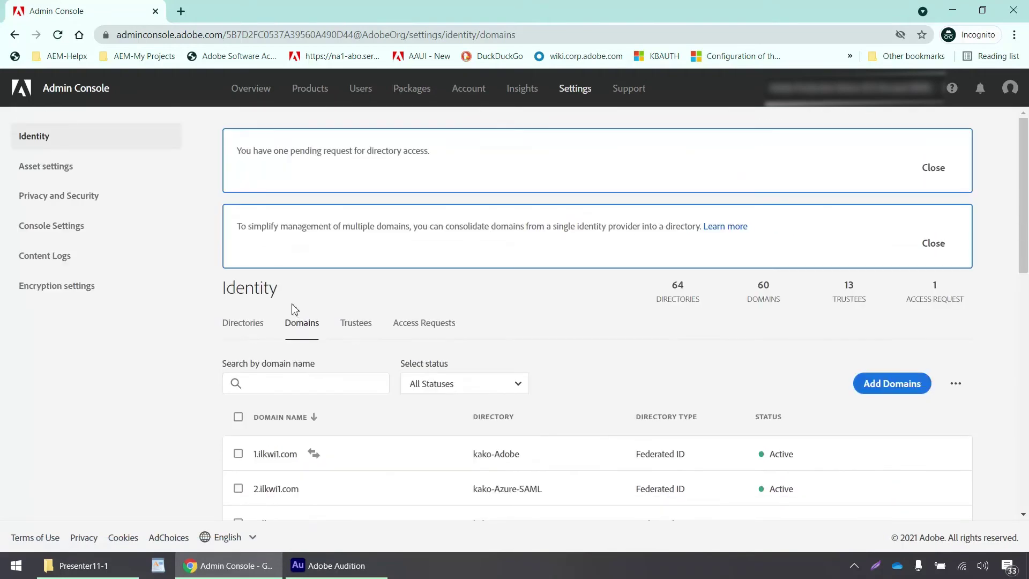
left_click(894, 386)
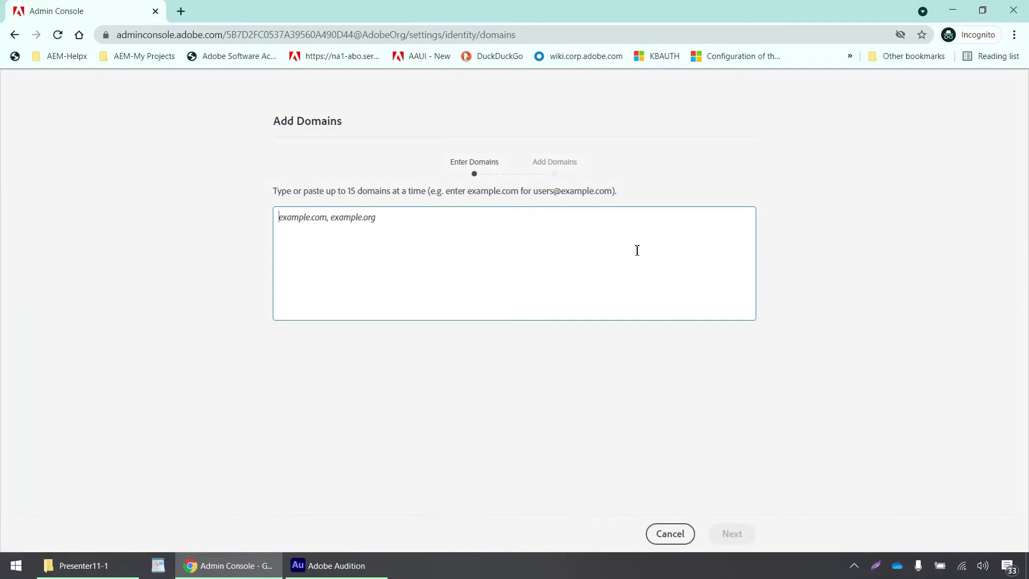
type("eightcoins.")
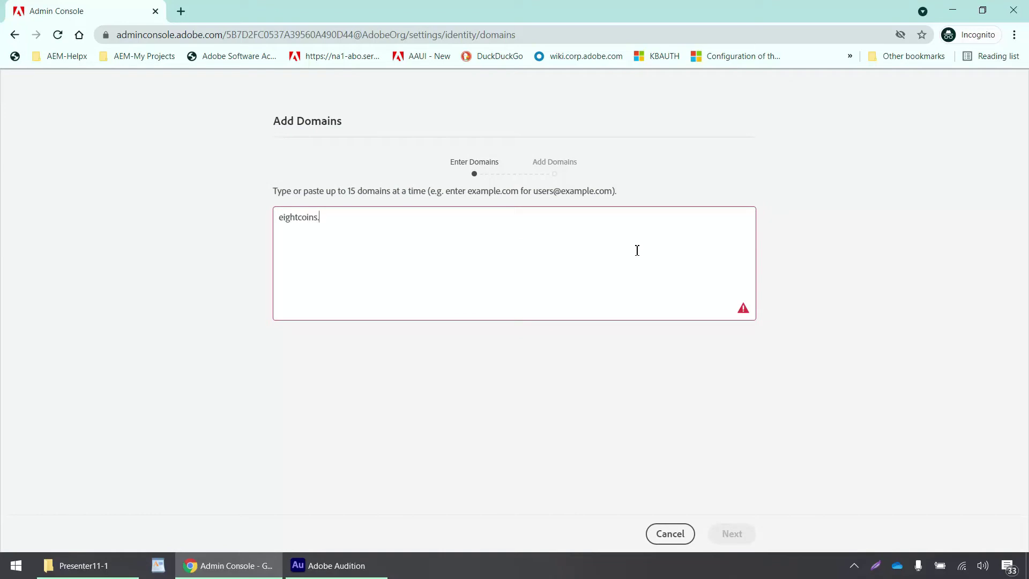
type("onmicros")
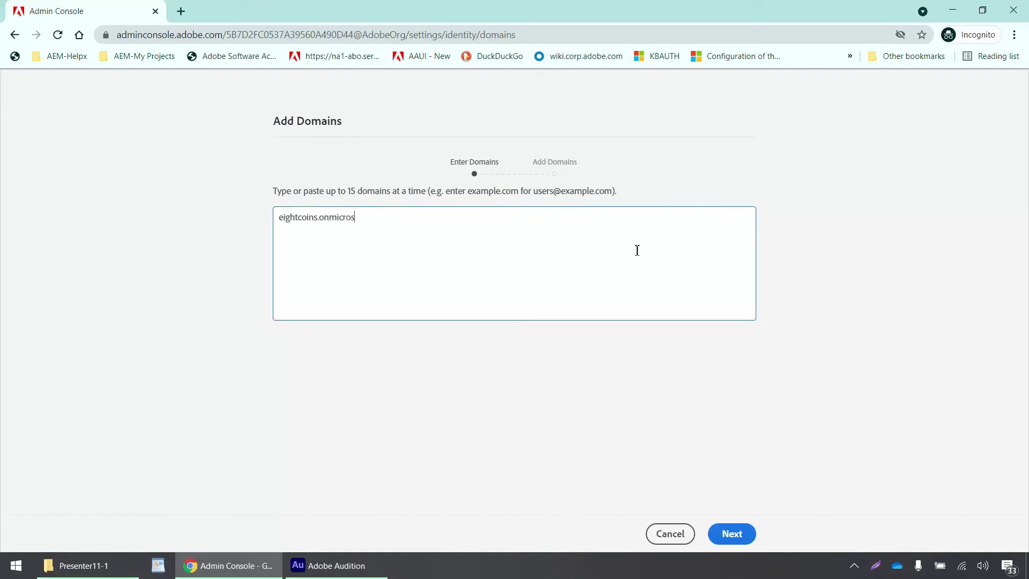
type("oft.com")
left_click(732, 534)
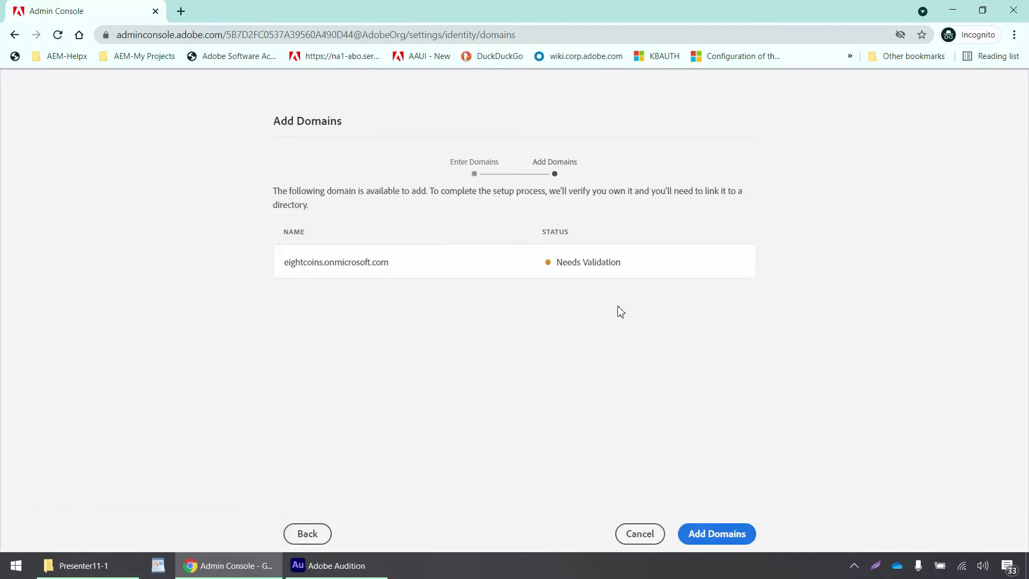
left_click(713, 537)
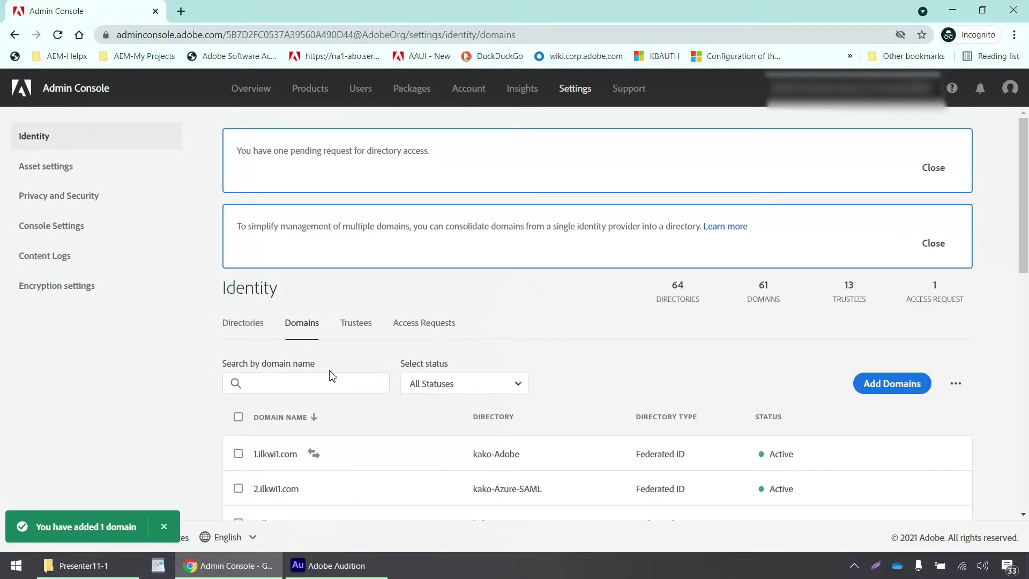
- Filter the domains by 'eight' and validate eightcoins.onmicrosoft.com to show its TXT record
left_click(326, 392)
type("eight")
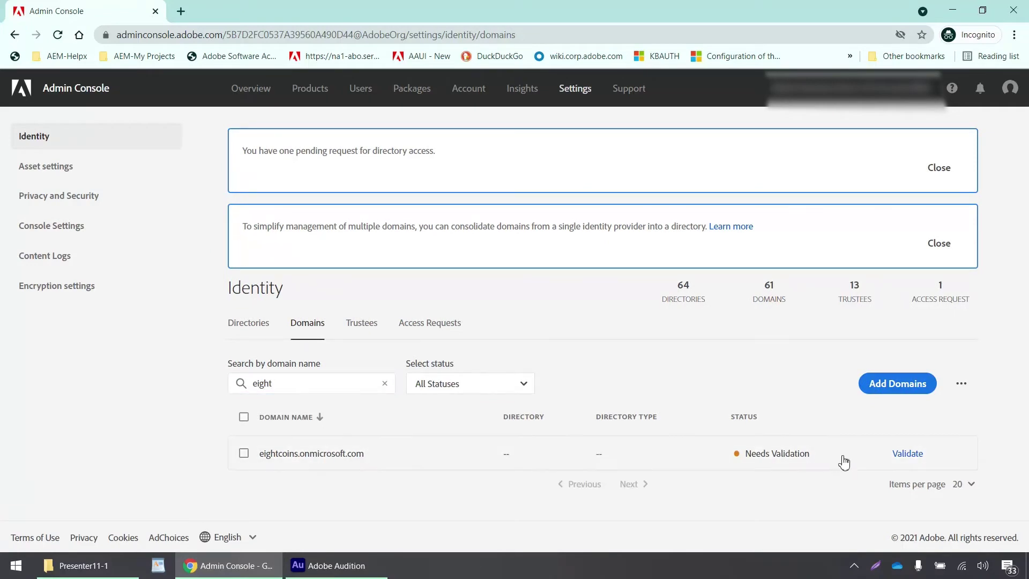
left_click(896, 455)
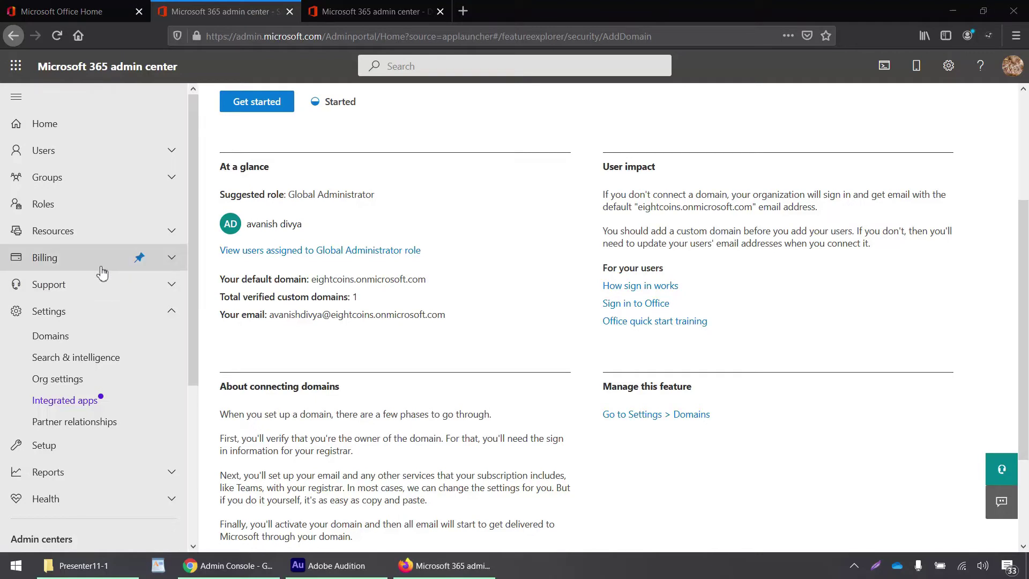
- Under Domains, open eightcoins.onmicrosoft.com's DNS records and start adding a custom record
left_click(57, 341)
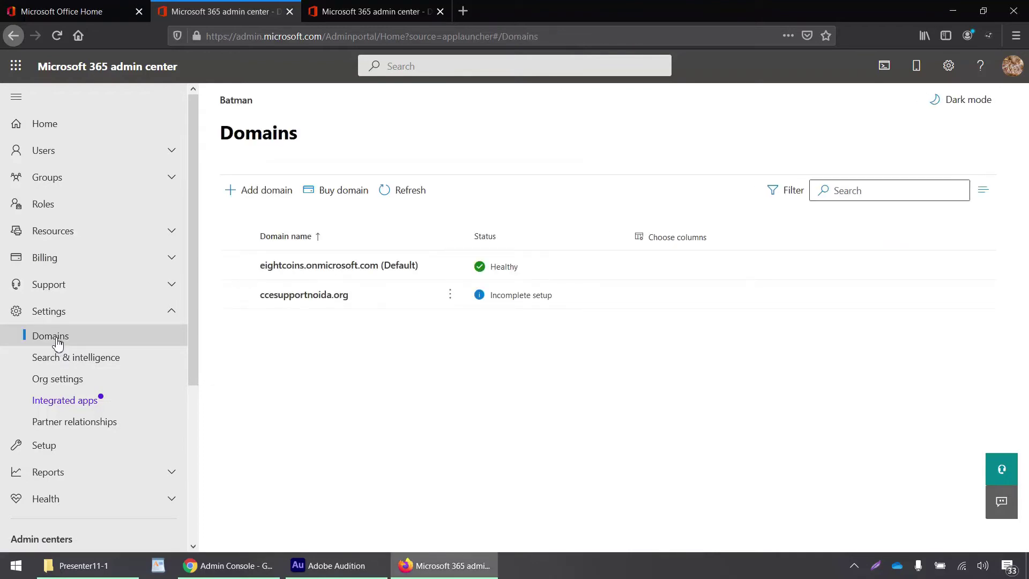
left_click(368, 266)
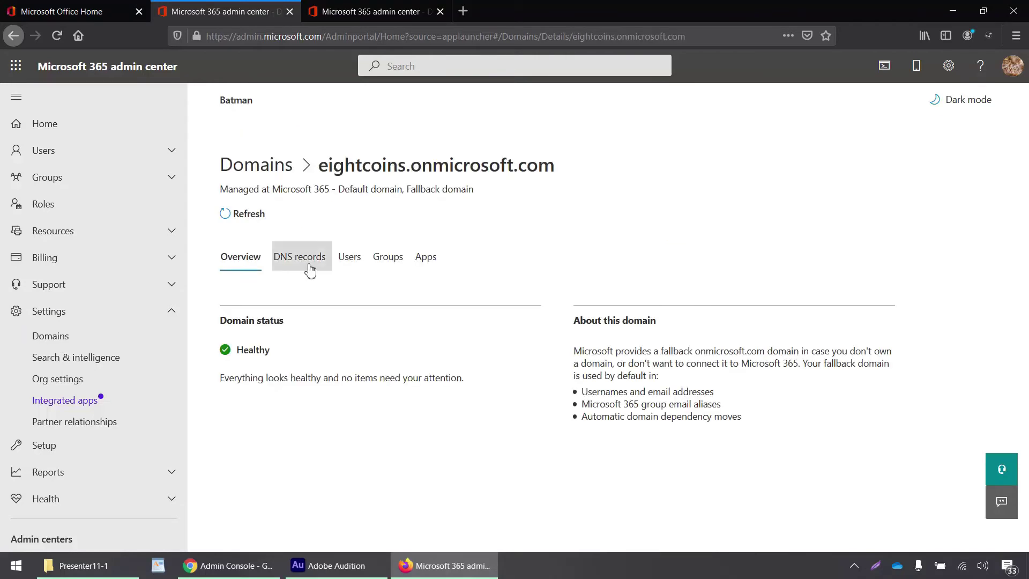
left_click(296, 266)
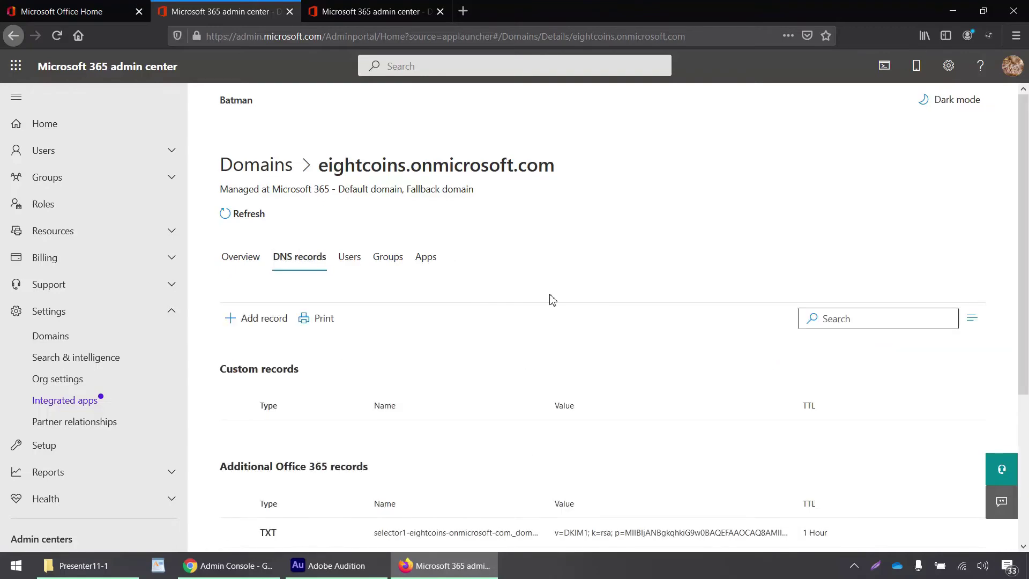
scroll(552, 299, "down", 3)
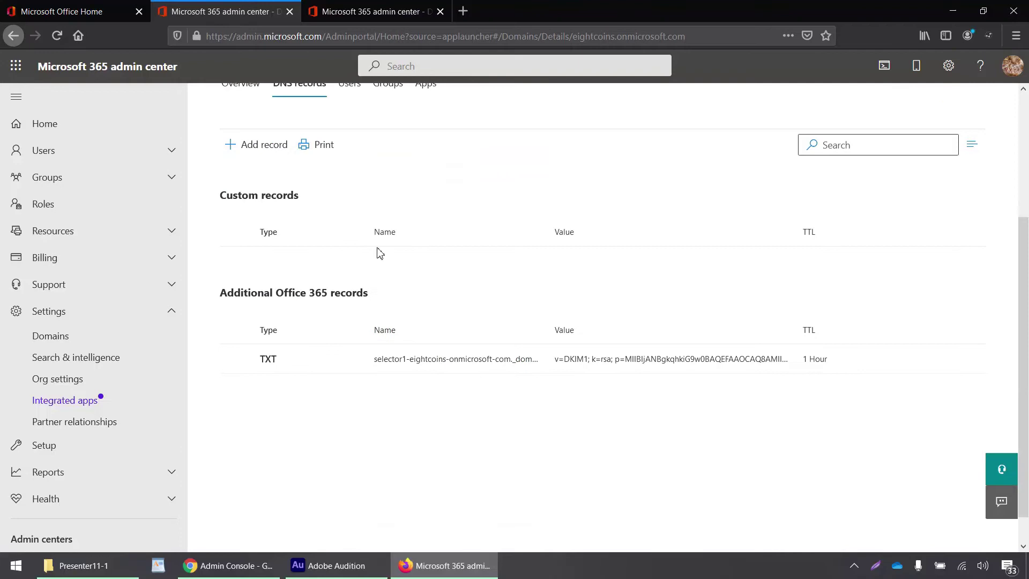
scroll(273, 274, "up", 3)
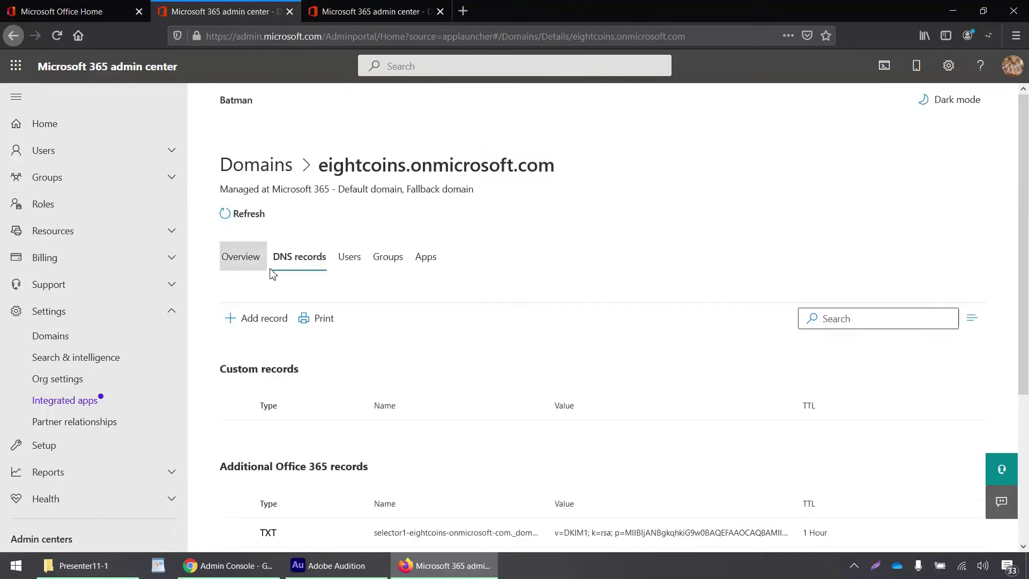
left_click(265, 319)
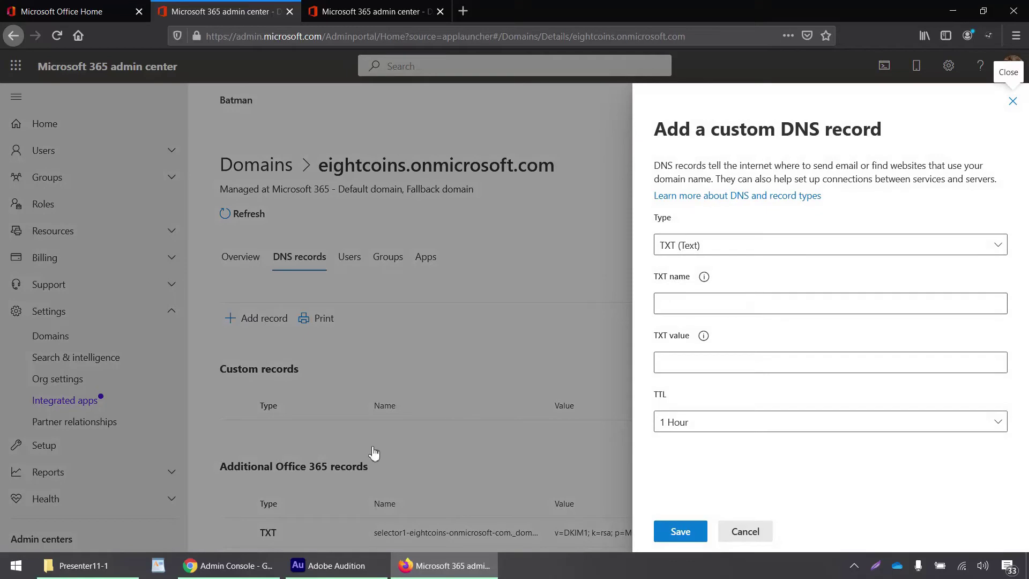
- Save a TXT record named @ holding Adobe's copied adobe-idp-site-verification value
left_click(240, 566)
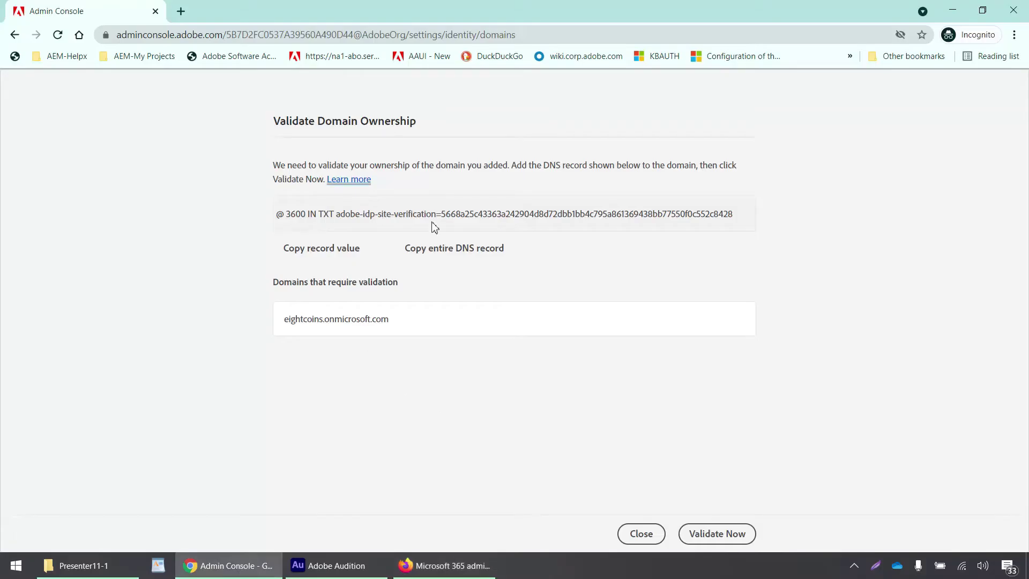
left_click(358, 252)
left_click(948, 11)
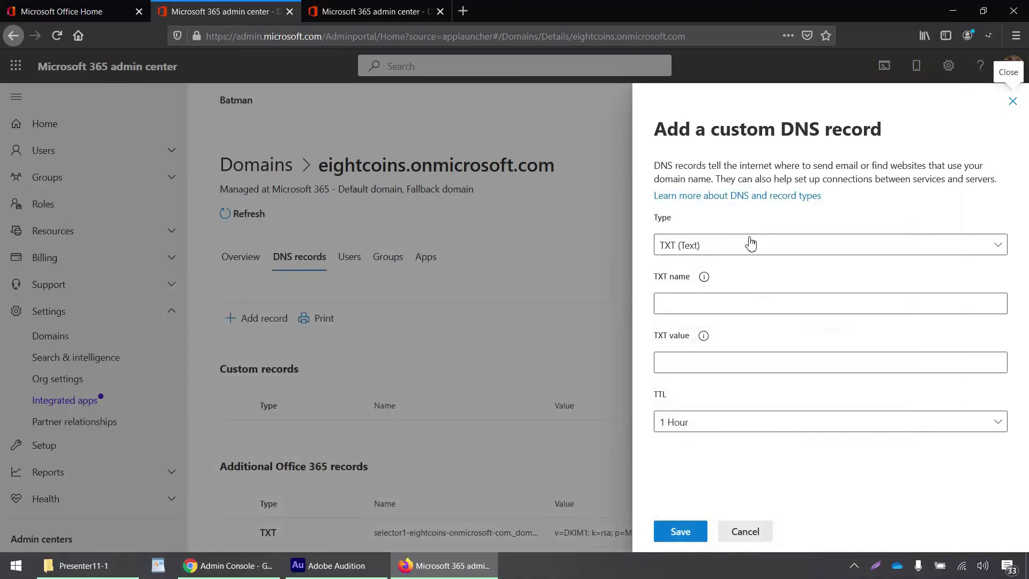
left_click(733, 298)
left_click(707, 304)
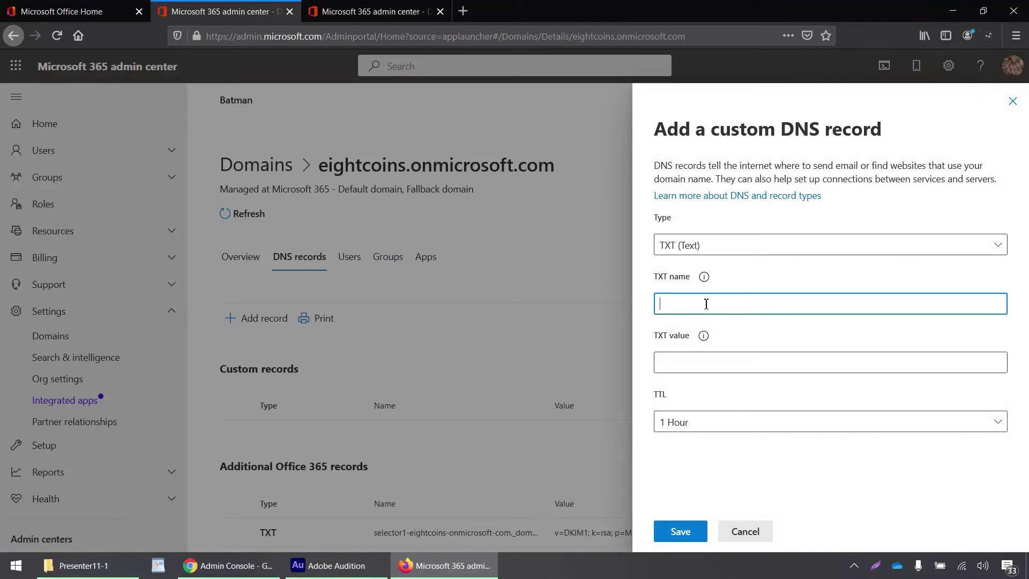
left_click(720, 358)
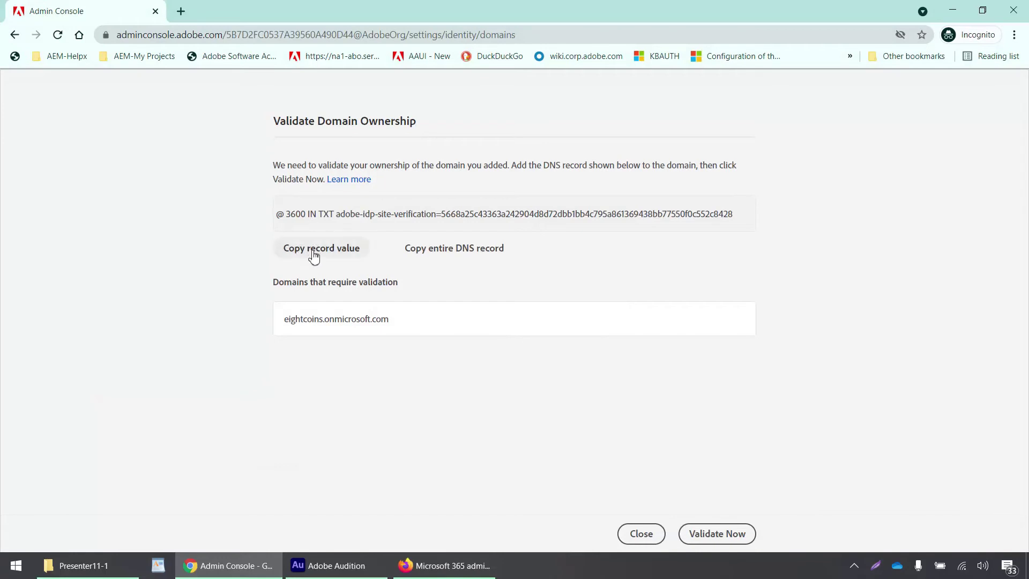
left_click(314, 251)
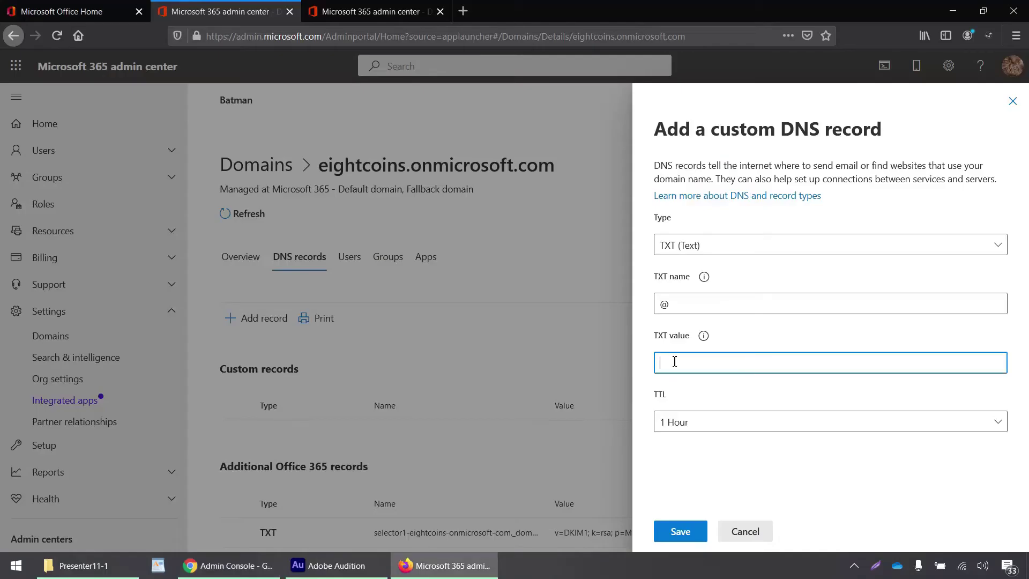
key("ctrl+v")
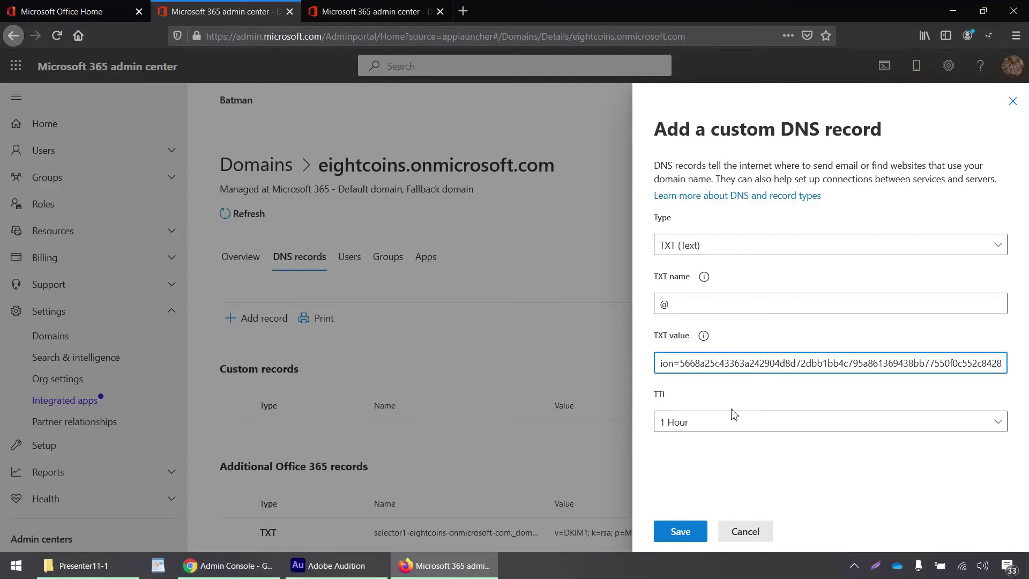
left_click(679, 531)
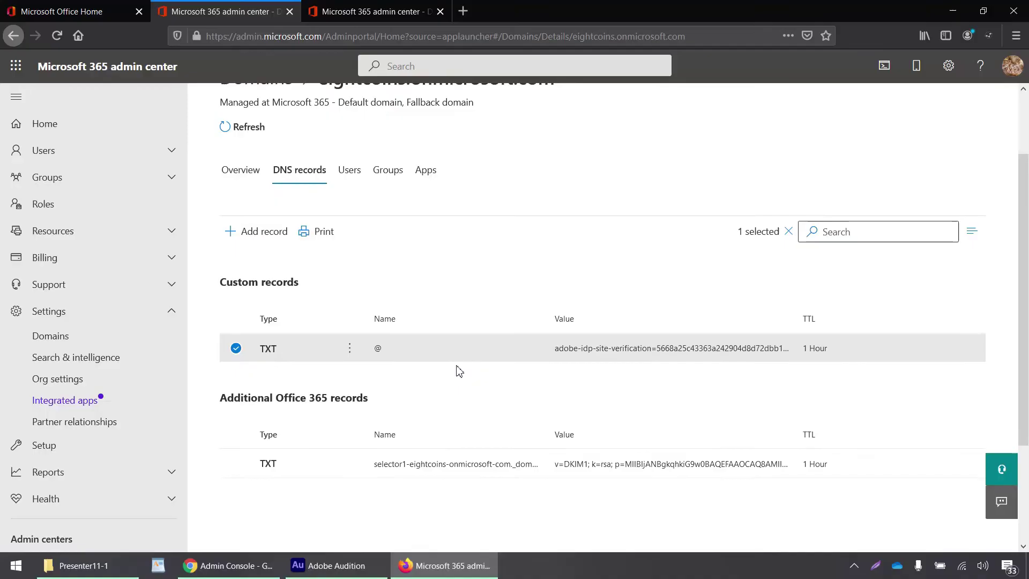
- Validate eightcoins.onmicrosoft.com and link it to the EightCoins directory
key("alt+Tab")
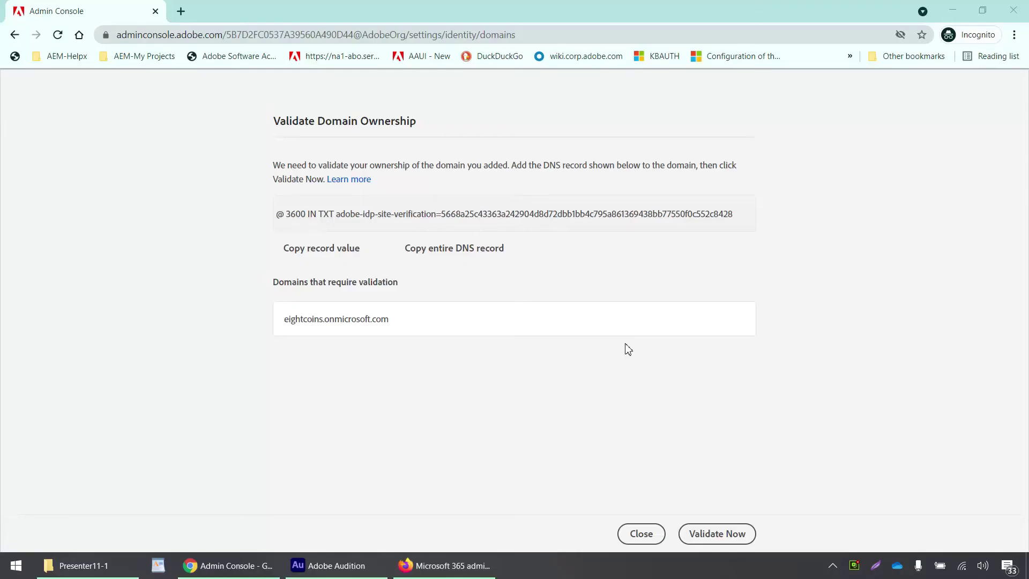
left_click(727, 533)
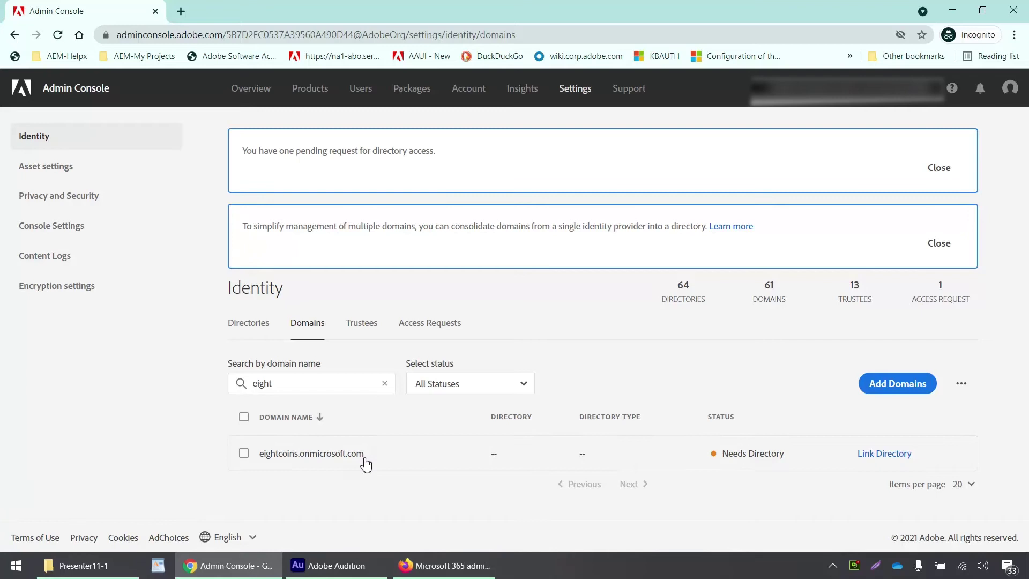
left_click(882, 455)
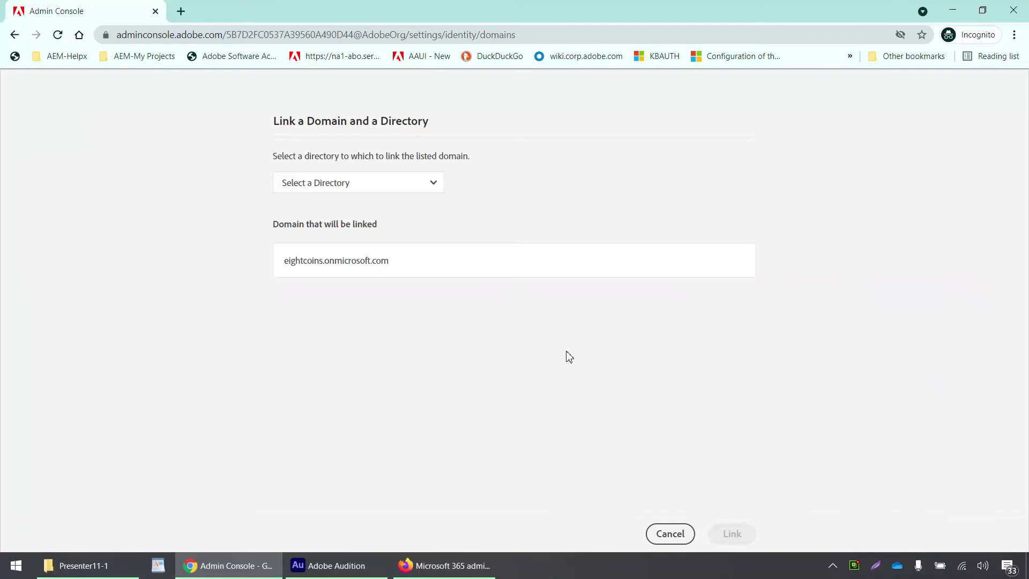
left_click(411, 189)
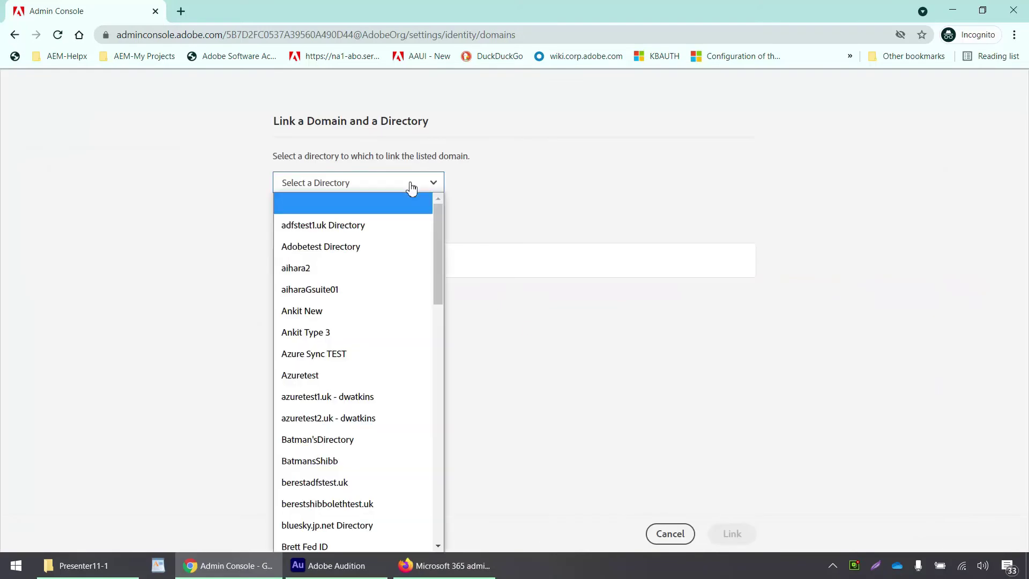
key("e")
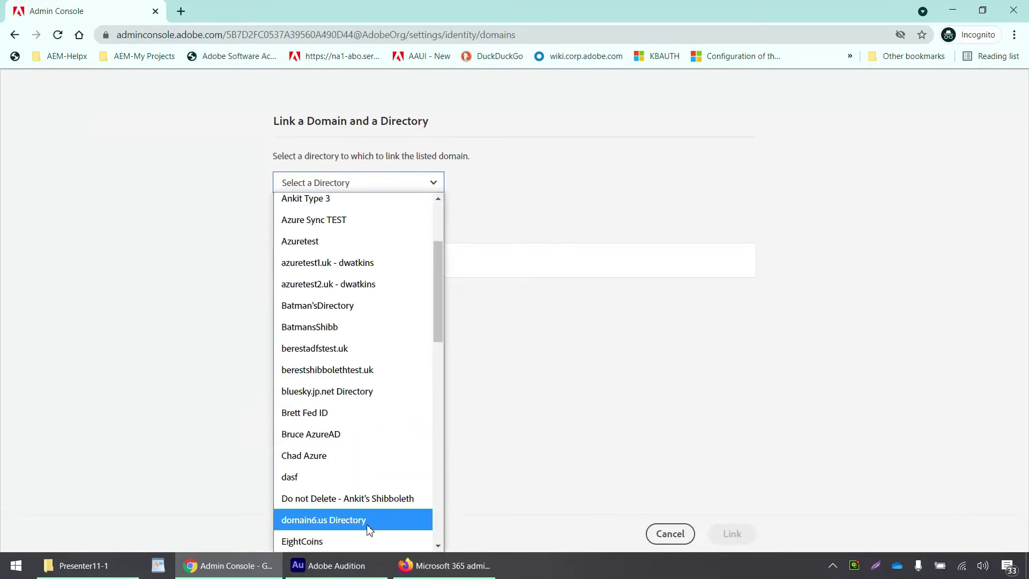
left_click(369, 540)
left_click(517, 332)
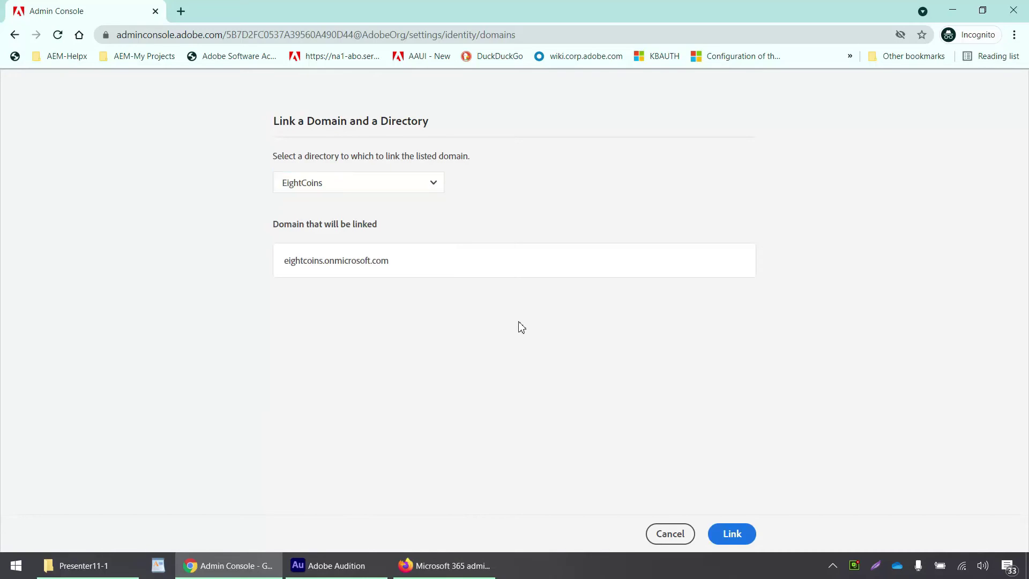
left_click(731, 534)
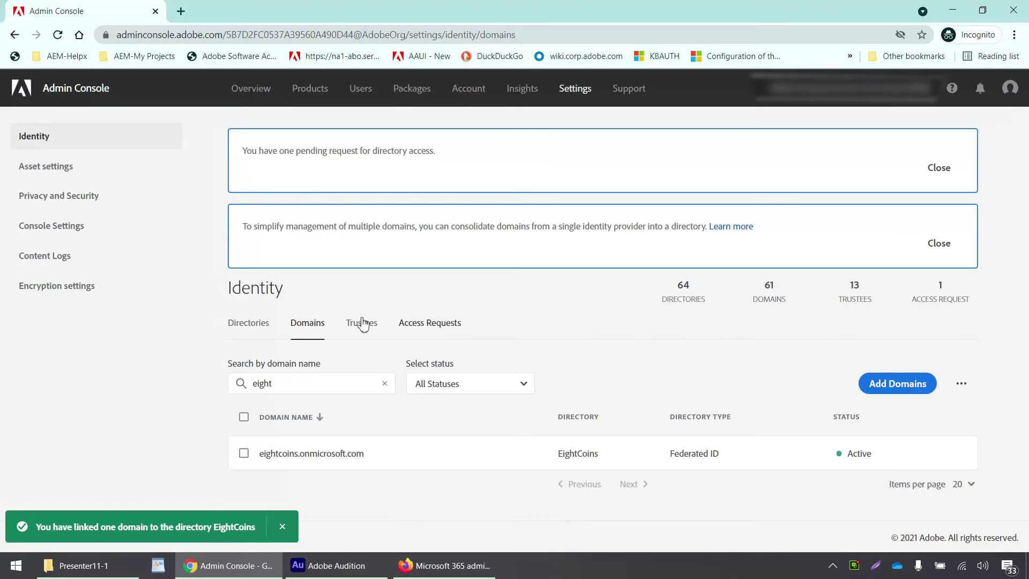
left_click(251, 328)
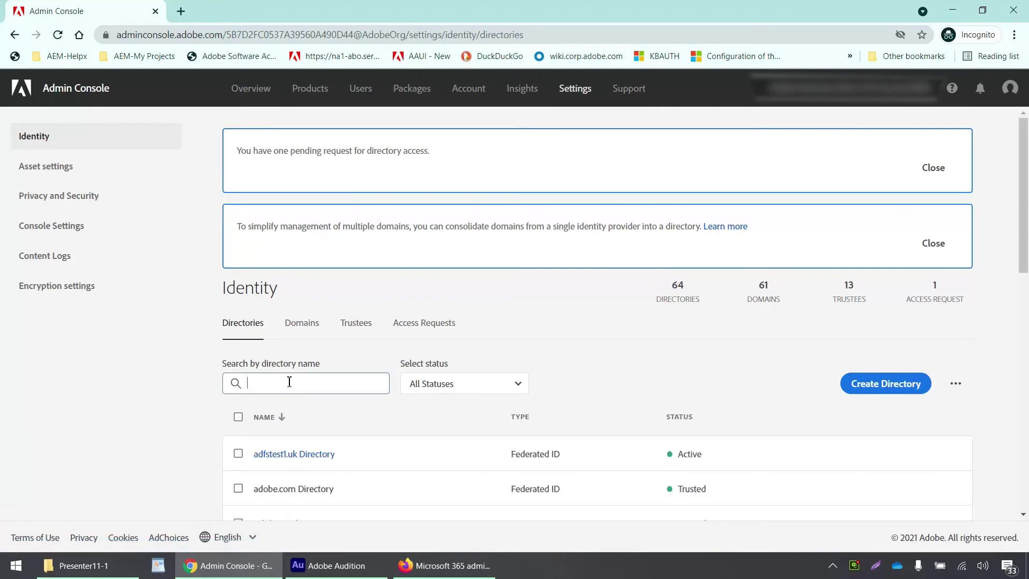
- Find the EightCoins directory and configure its SAML Provider from the Authentication settings
left_click(289, 381)
type("eight")
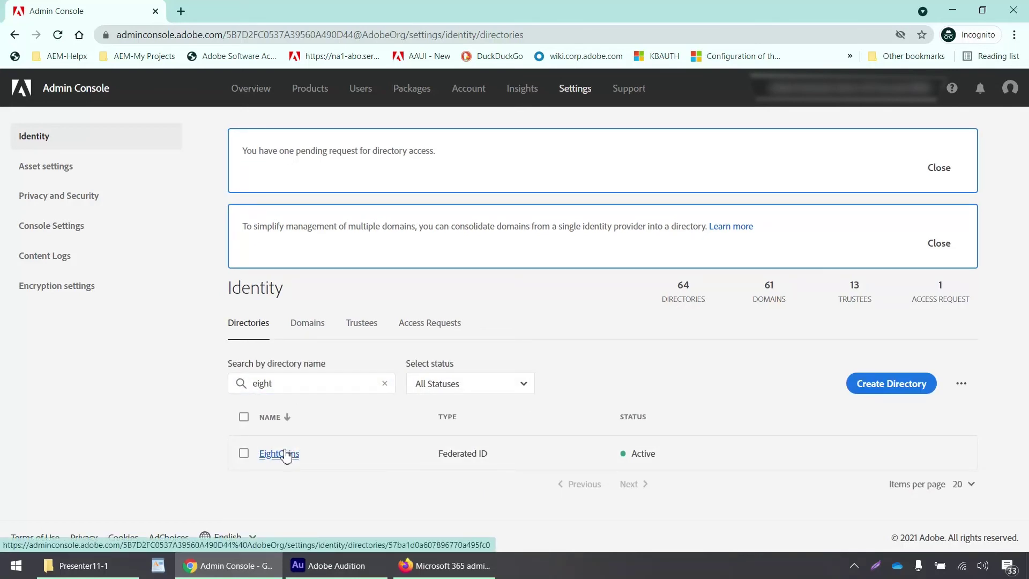
left_click(286, 455)
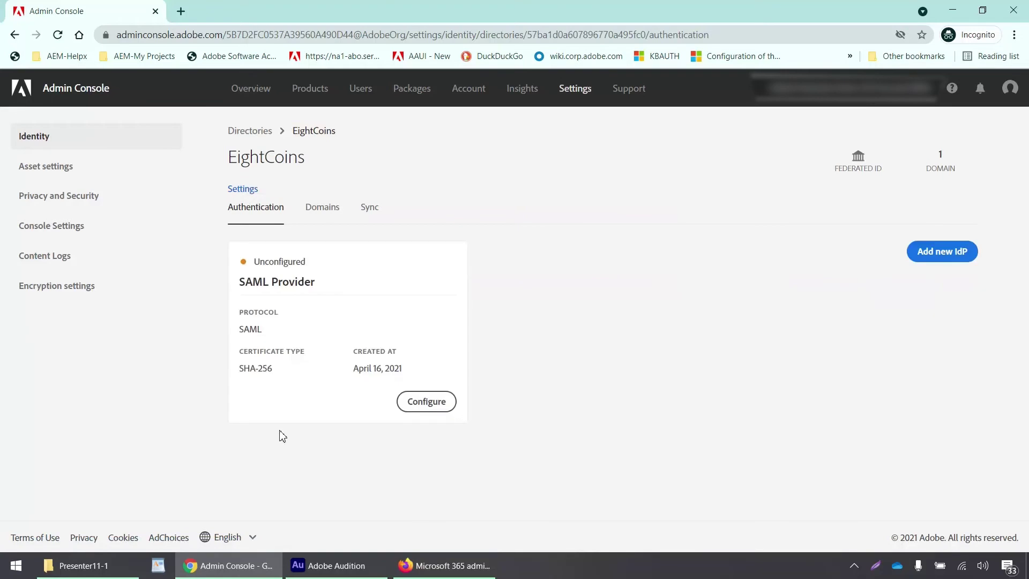
left_click(320, 209)
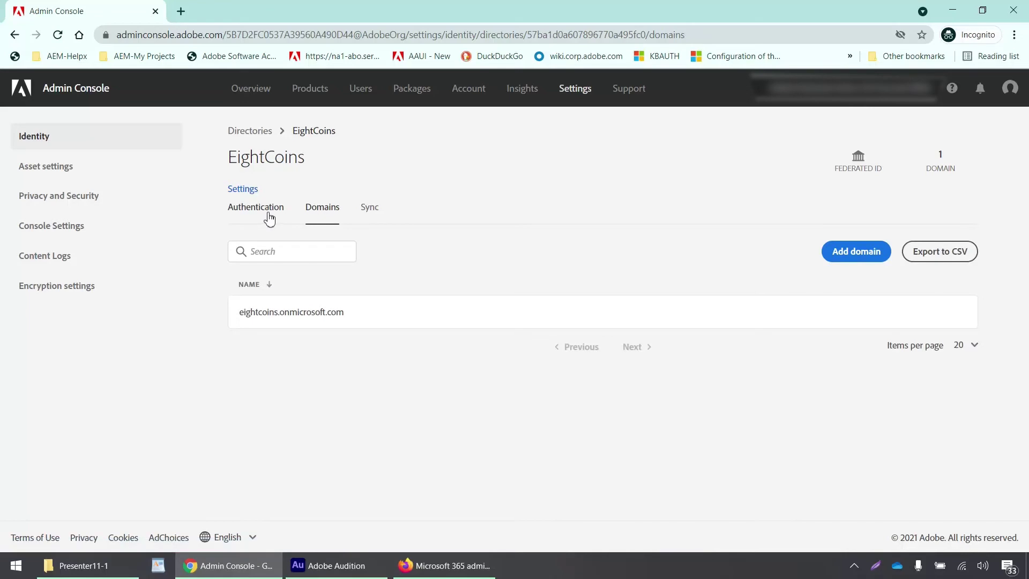
left_click(267, 217)
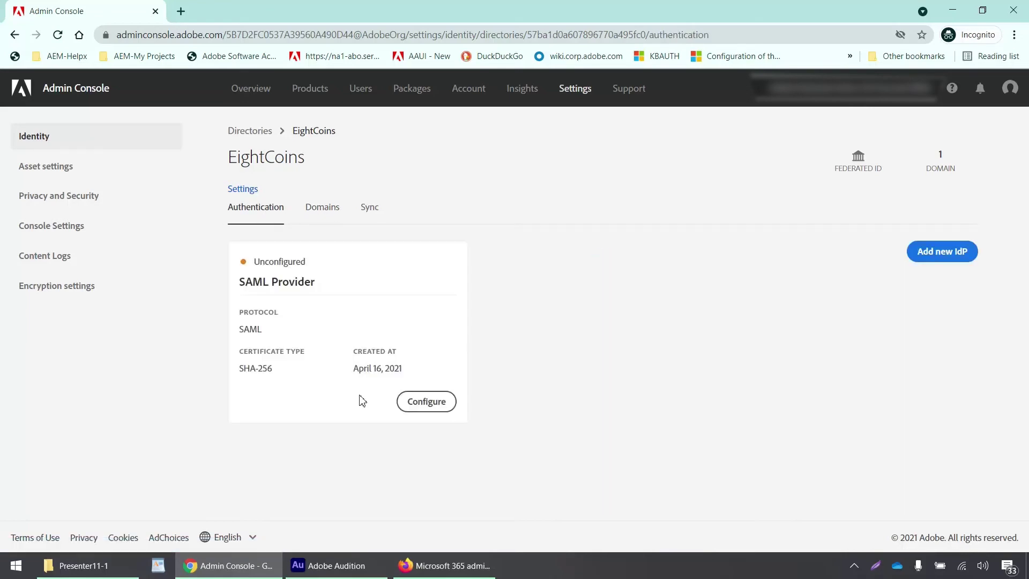
left_click(426, 406)
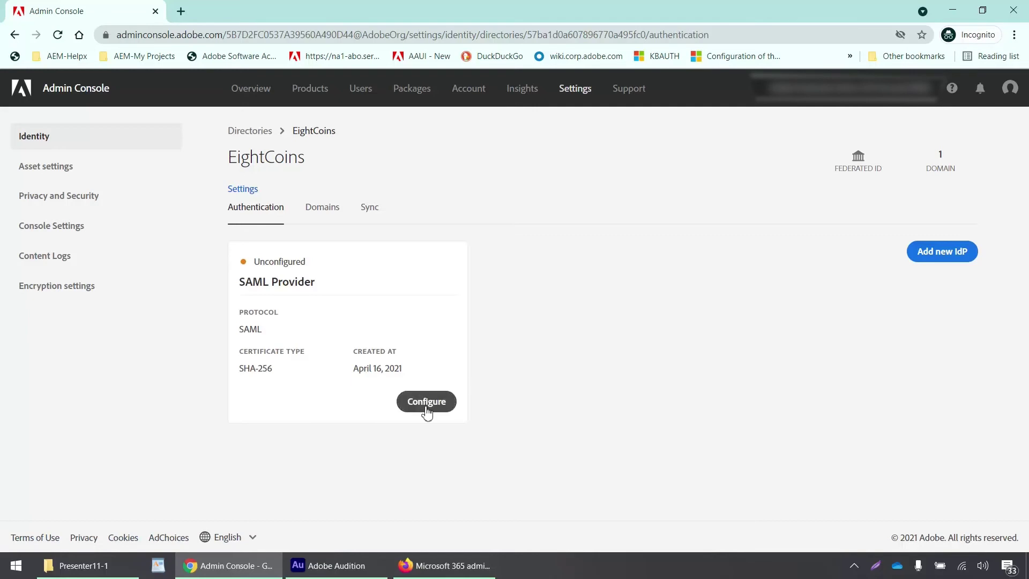
- Scroll through the Edit SAML Configuration dialog to review the ACS URL and Entity ID
scroll(410, 330, "down", 5)
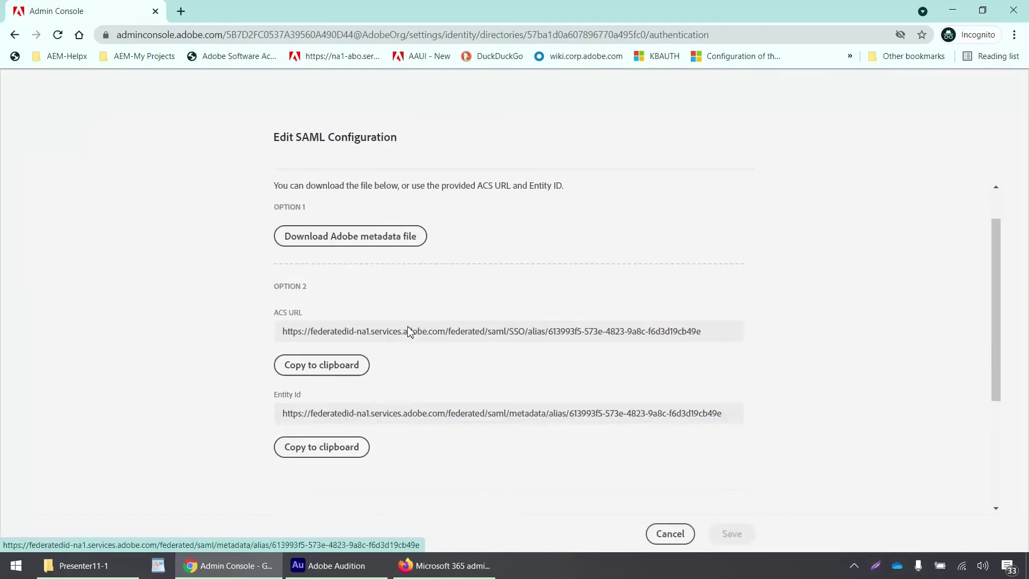
scroll(409, 331, "up", 5)
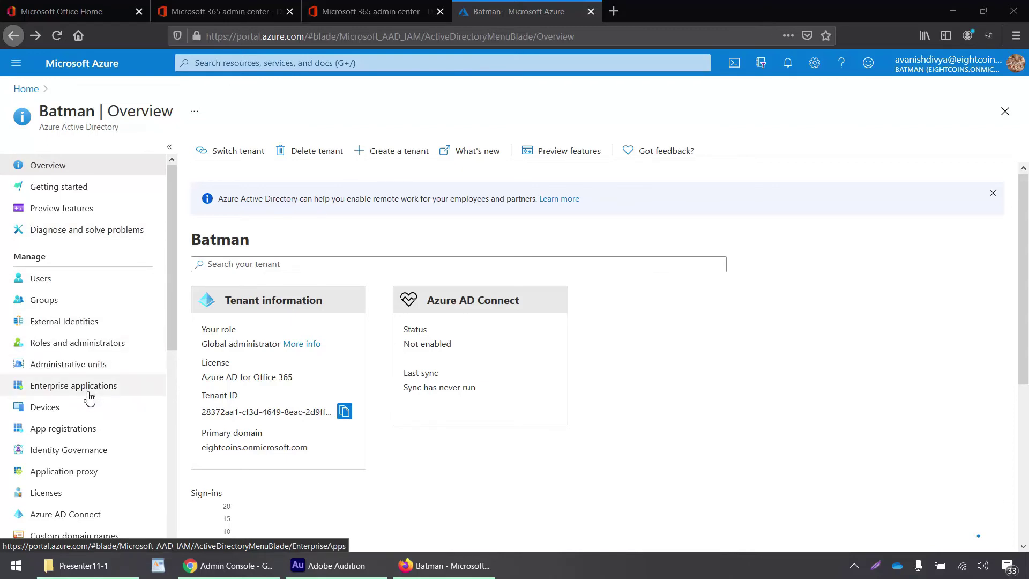
- Search the gallery for 'Creative' and create Adobe Creative Cloud as a new enterprise application
left_click(89, 398)
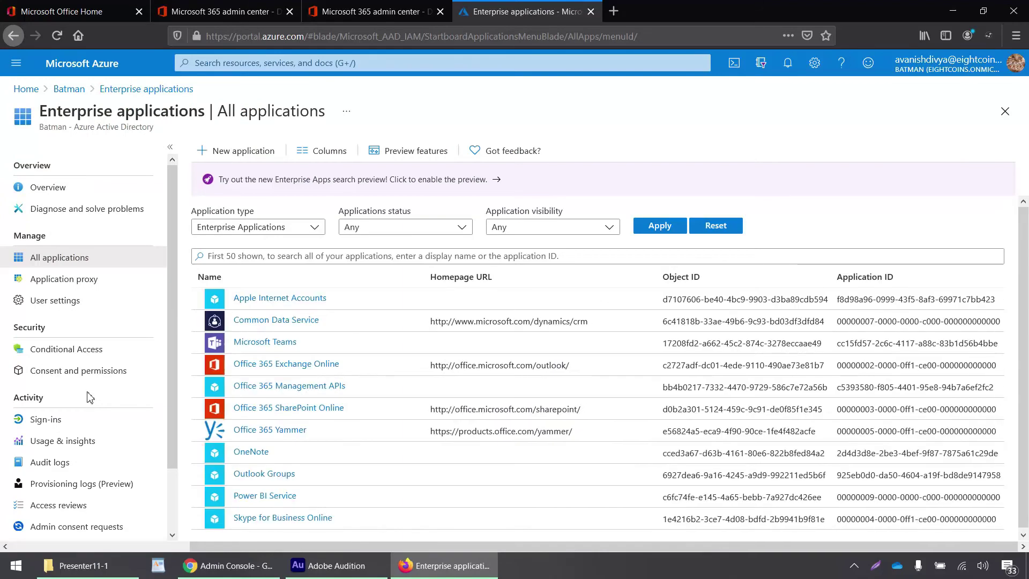
left_click(237, 158)
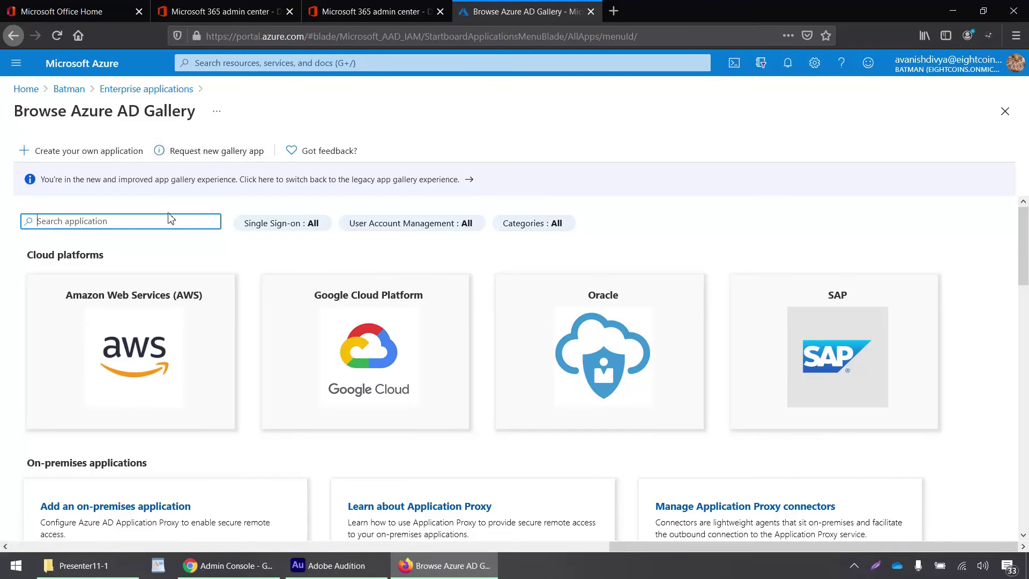
type("Creative")
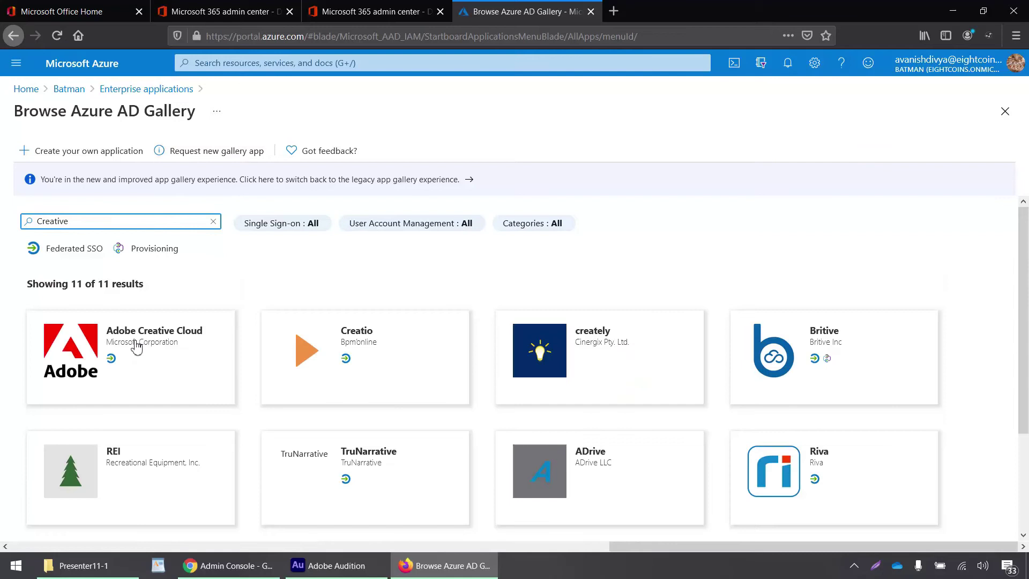
left_click(88, 352)
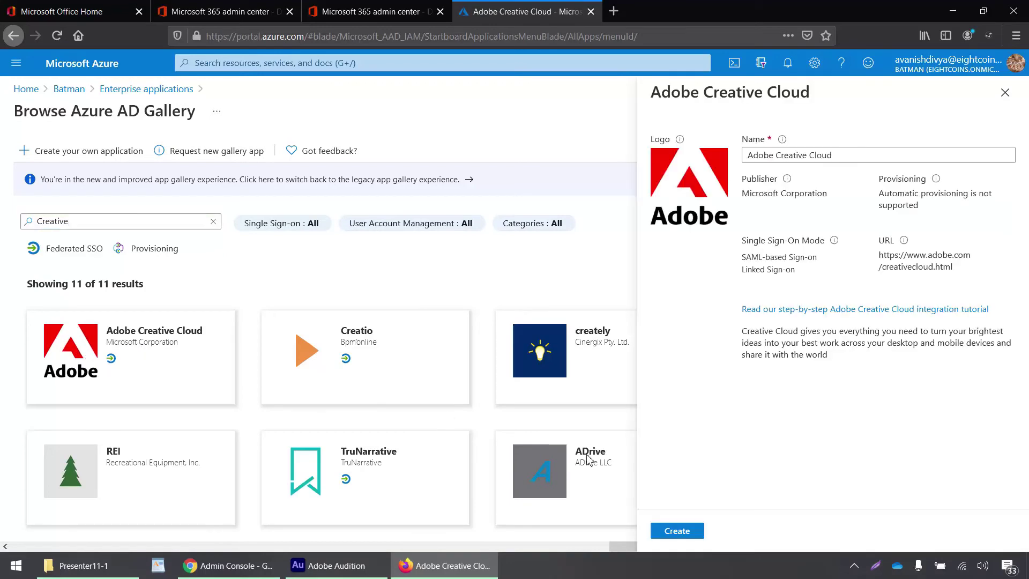
left_click(676, 532)
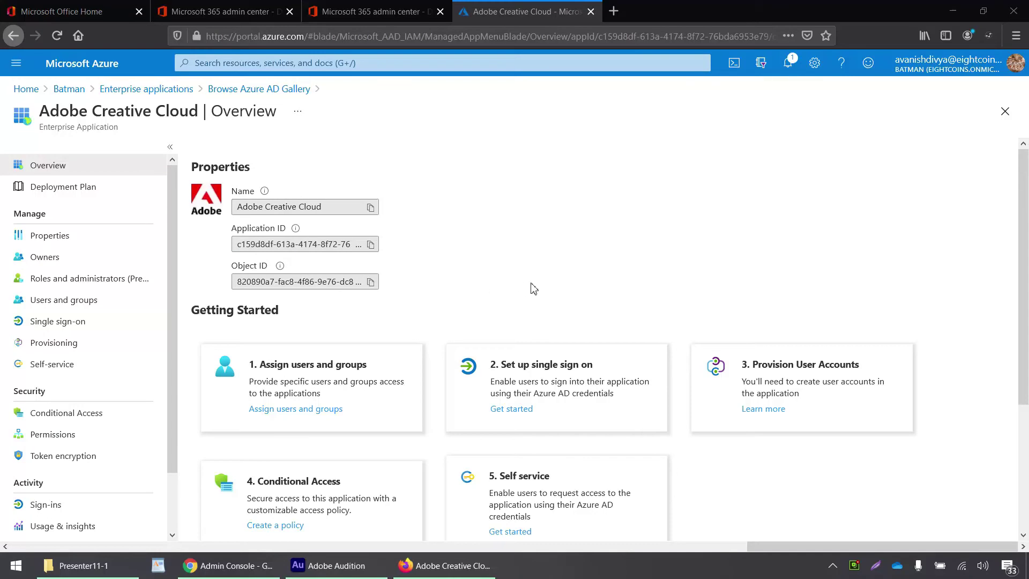
- Choose SAML as Adobe Creative Cloud's single sign-on method, declining to save default settings
scroll(549, 299, "down", 3)
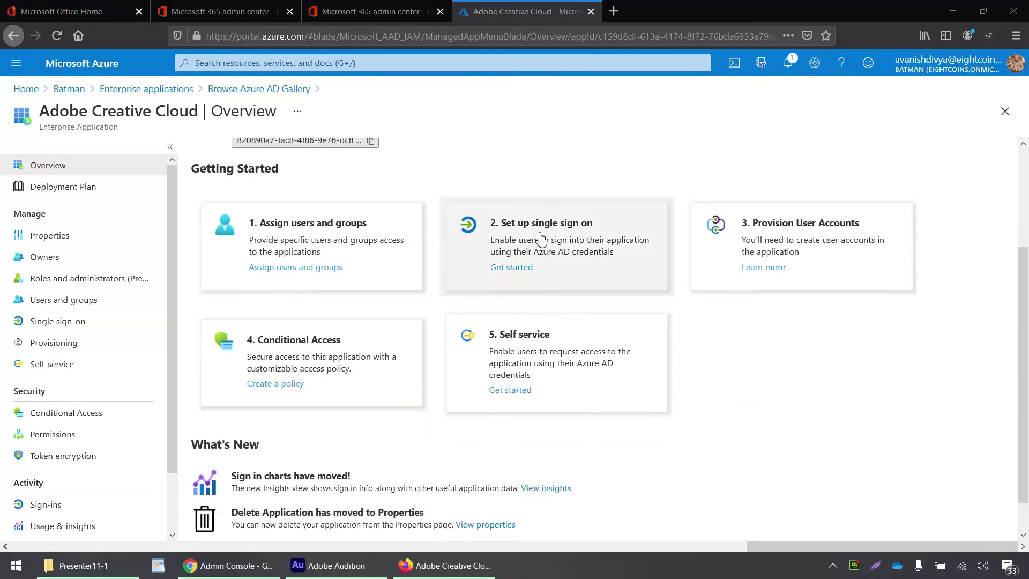
scroll(507, 236, "down", 1)
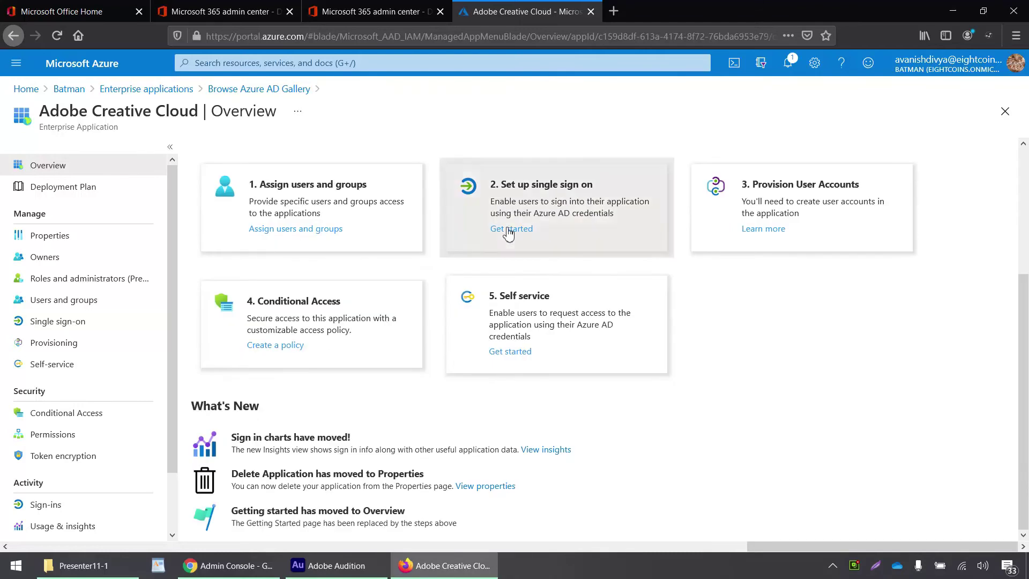
left_click(507, 230)
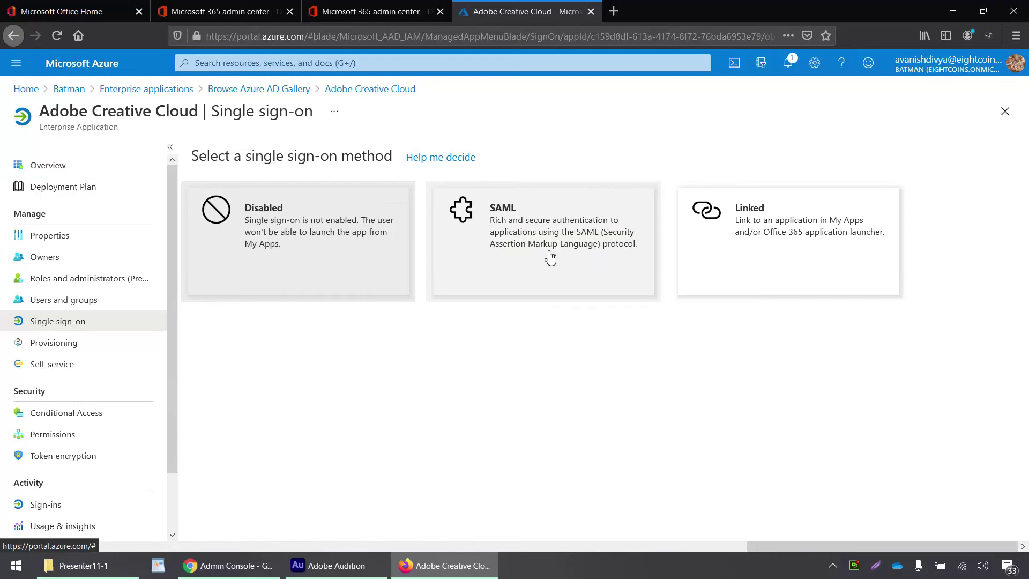
left_click(551, 258)
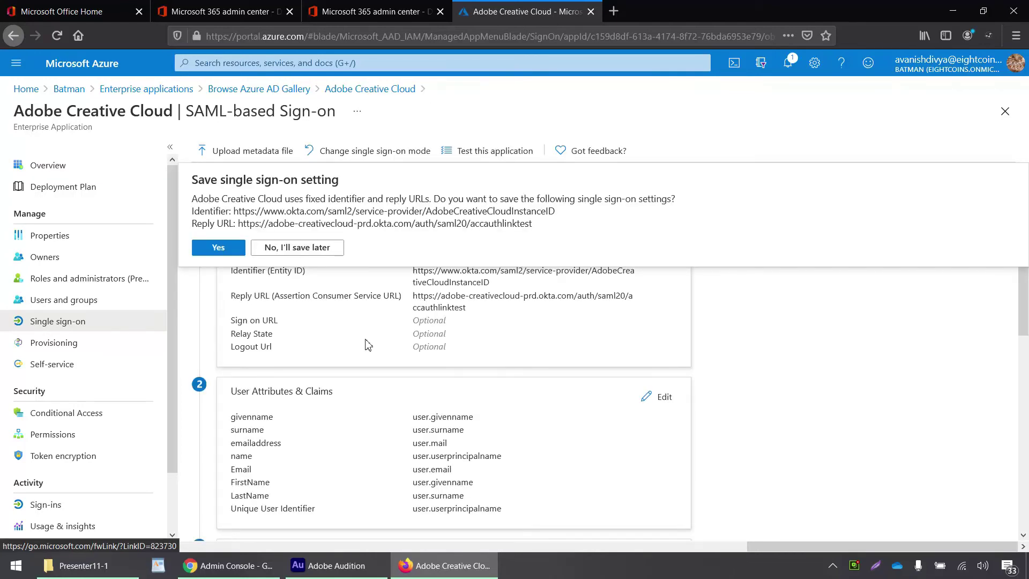
left_click(378, 318)
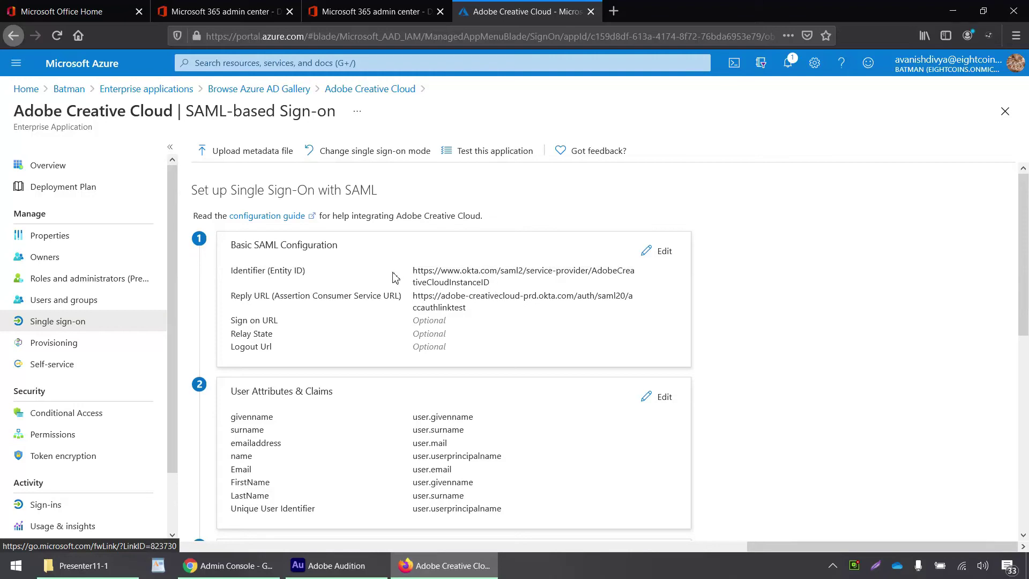
scroll(395, 277, "down", 8)
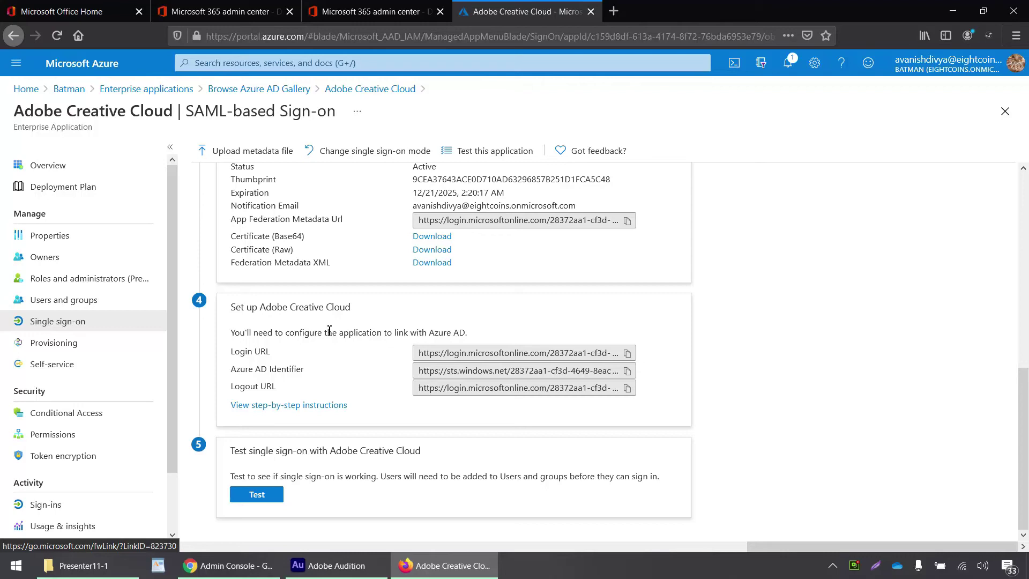
scroll(329, 330, "up", 10)
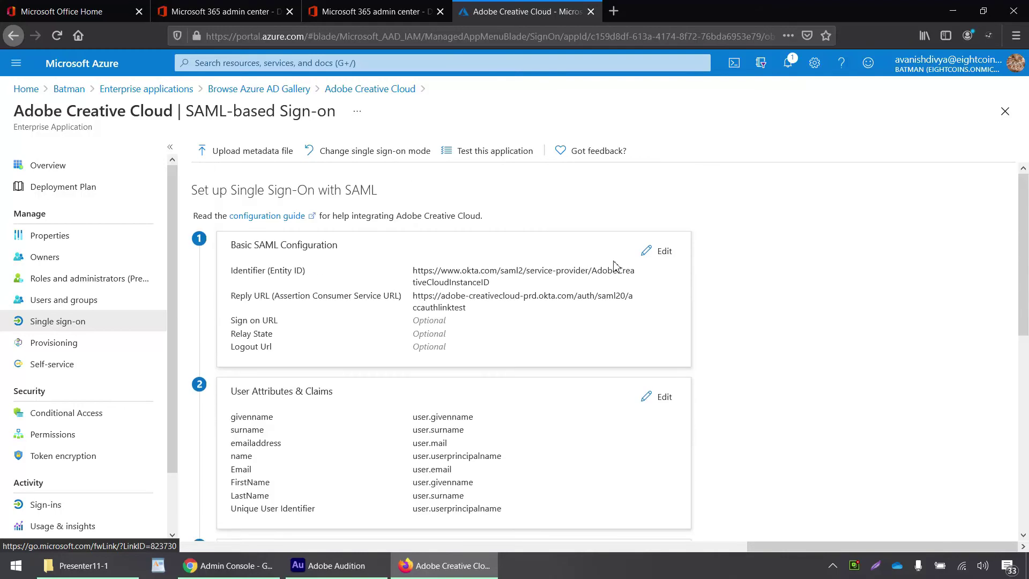
- In Basic SAML Configuration, paste Adobe's ACS URL from the Admin Console as the Reply URL
left_click(660, 254)
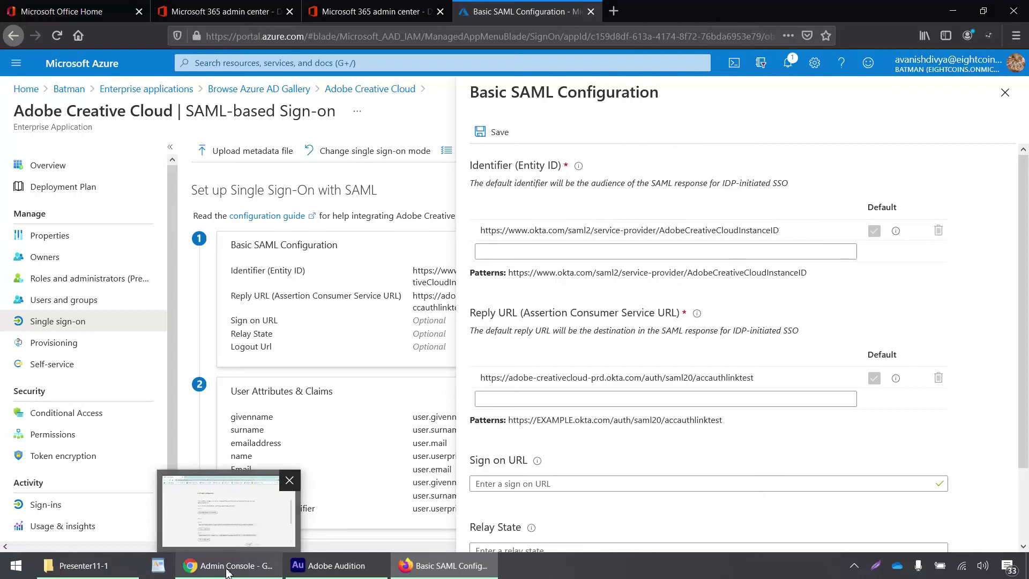
left_click(227, 567)
scroll(217, 322, "down", 3)
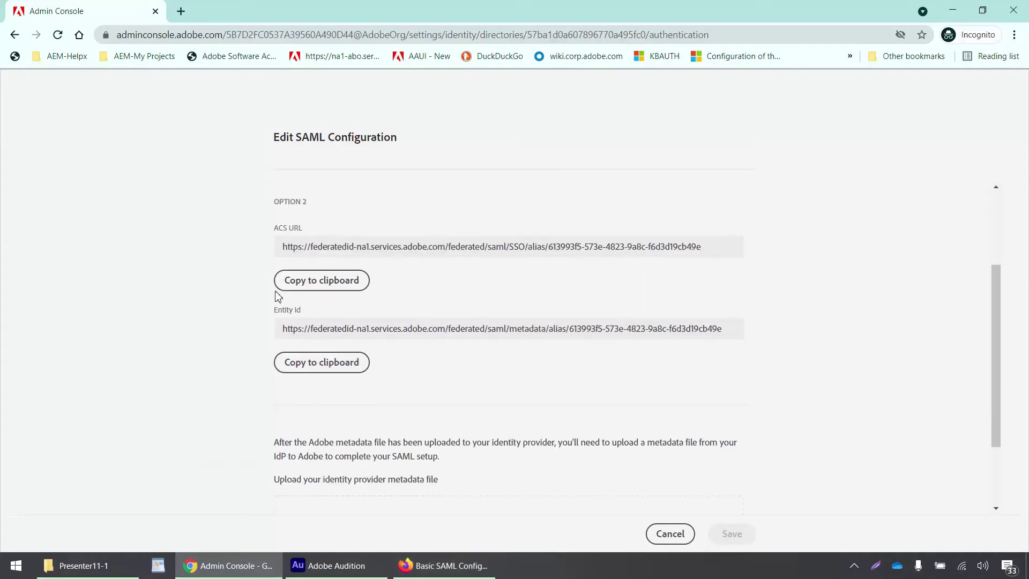
scroll(349, 281, "up", 1)
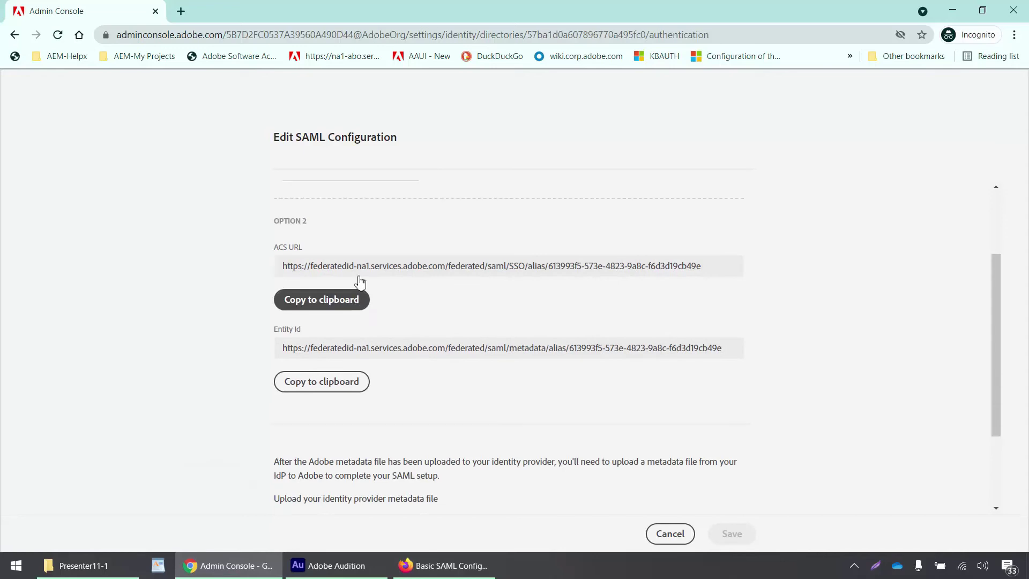
left_click(336, 354)
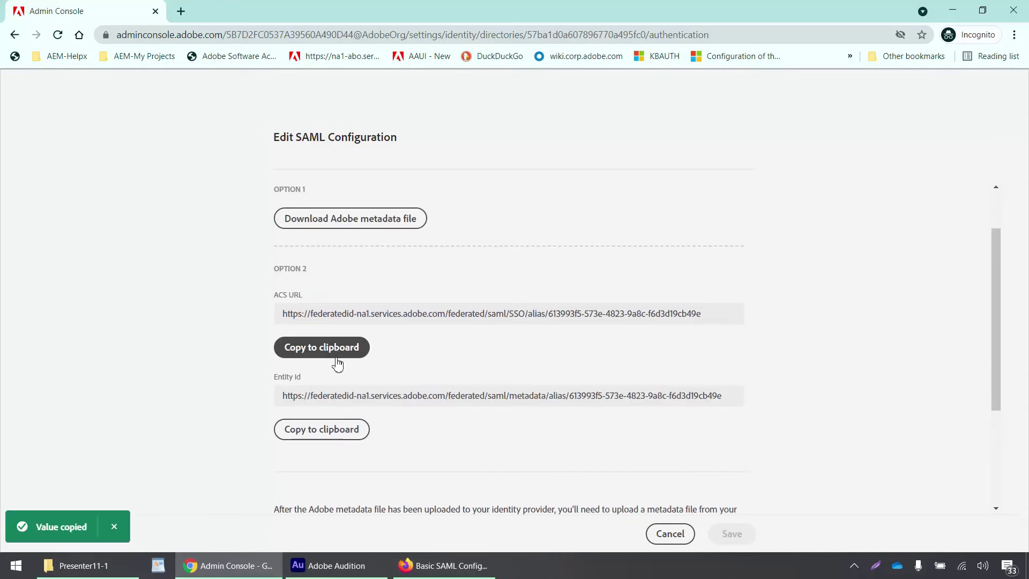
key("alt+Tab")
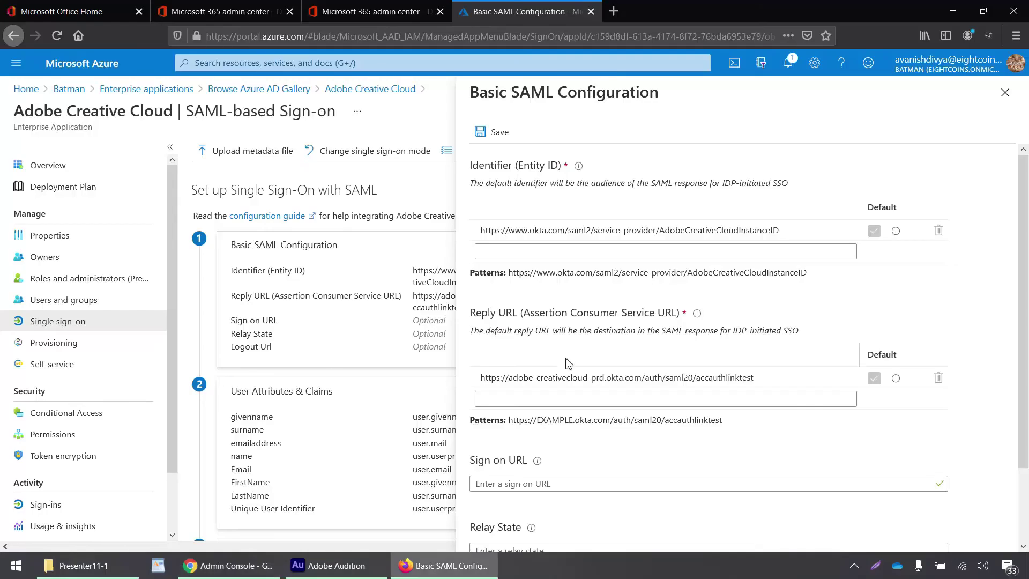
left_click(573, 396)
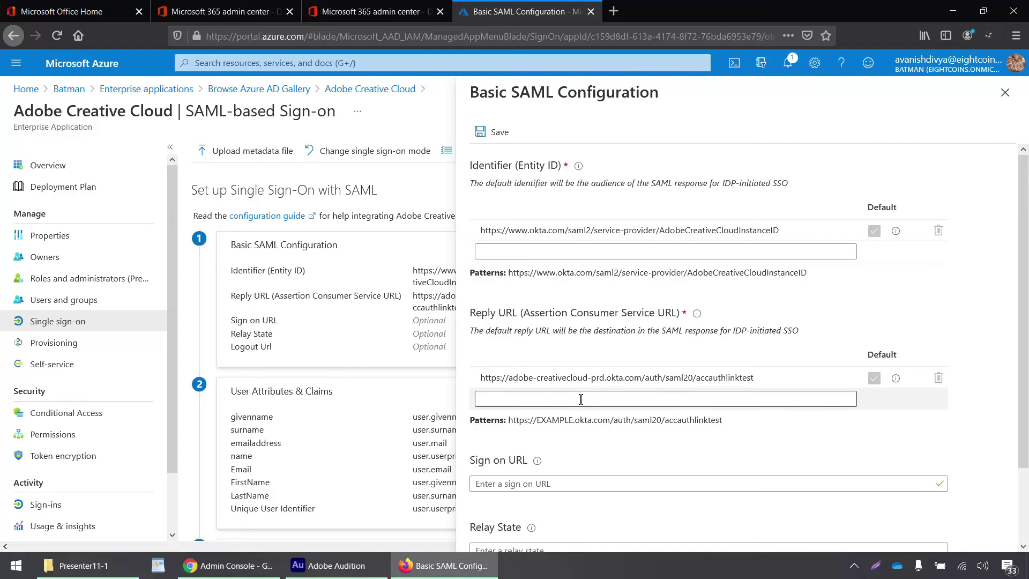
left_click(581, 399)
key("ctrl+v")
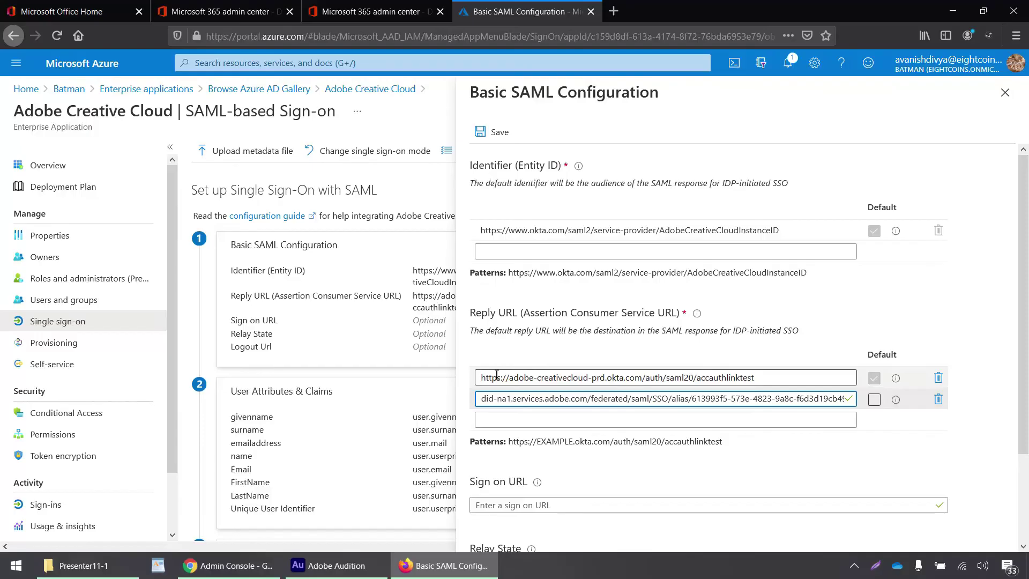
- Paste Adobe's Entity ID as the Identifier and save the SAML configuration
key("alt+Tab")
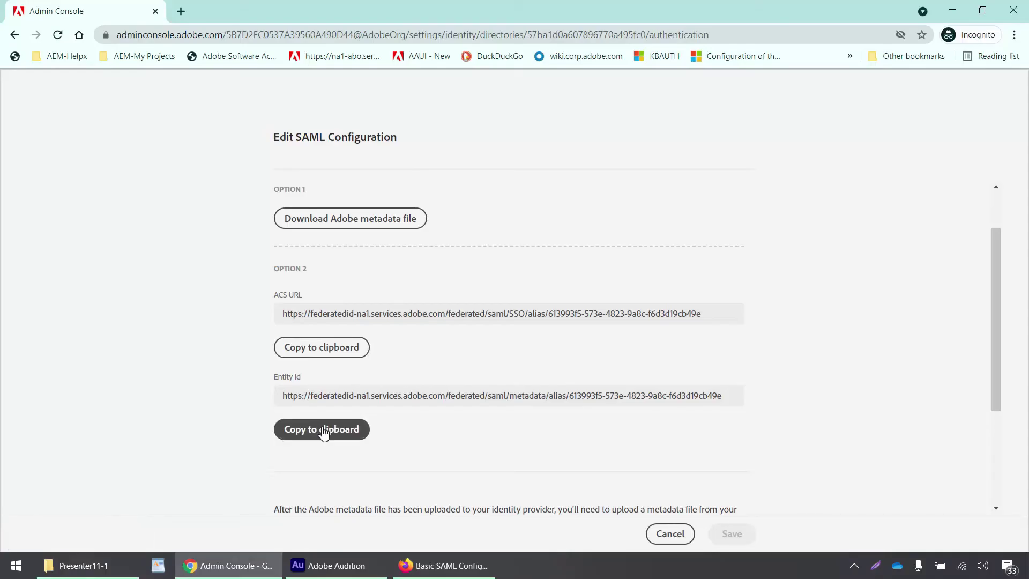
left_click(324, 431)
key("alt+Tab")
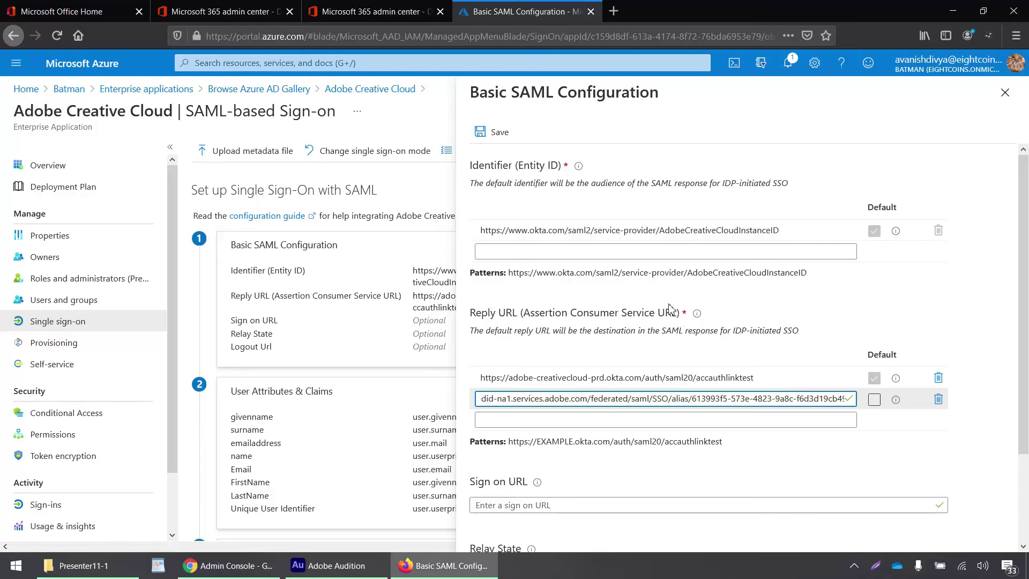
left_click(698, 252)
key("ctrl+v")
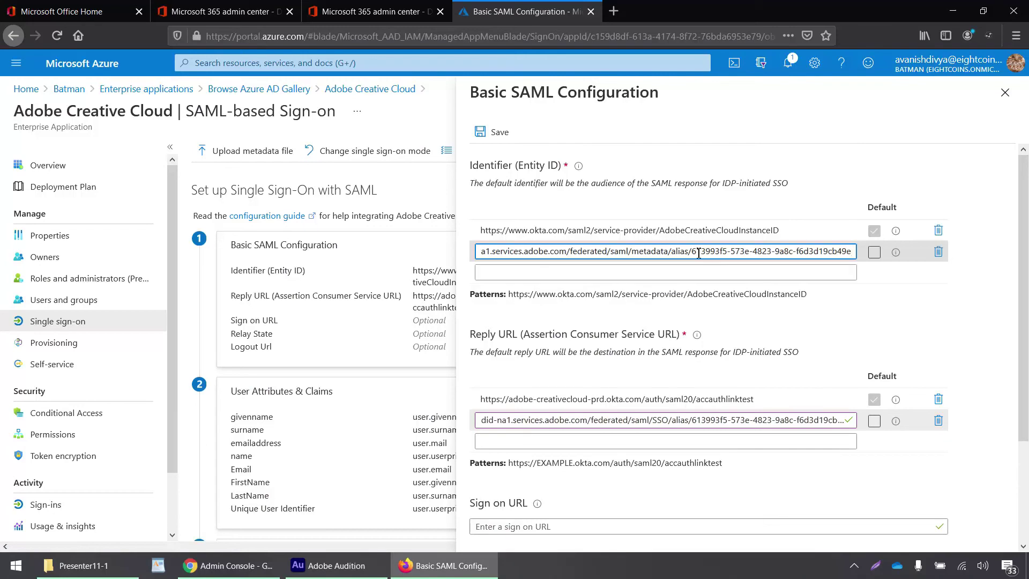
scroll(713, 317, "down", 3)
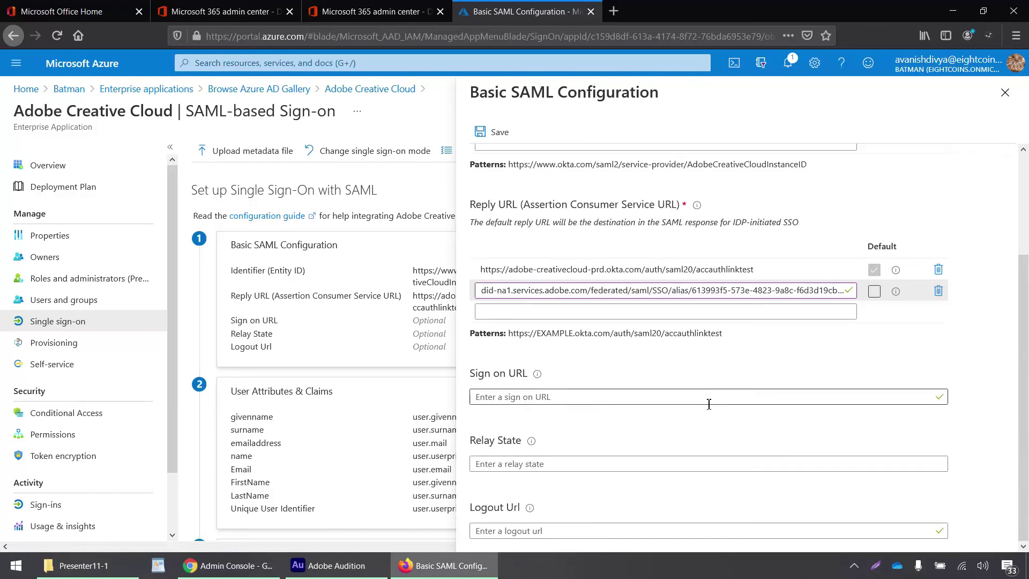
scroll(708, 403, "up", 3)
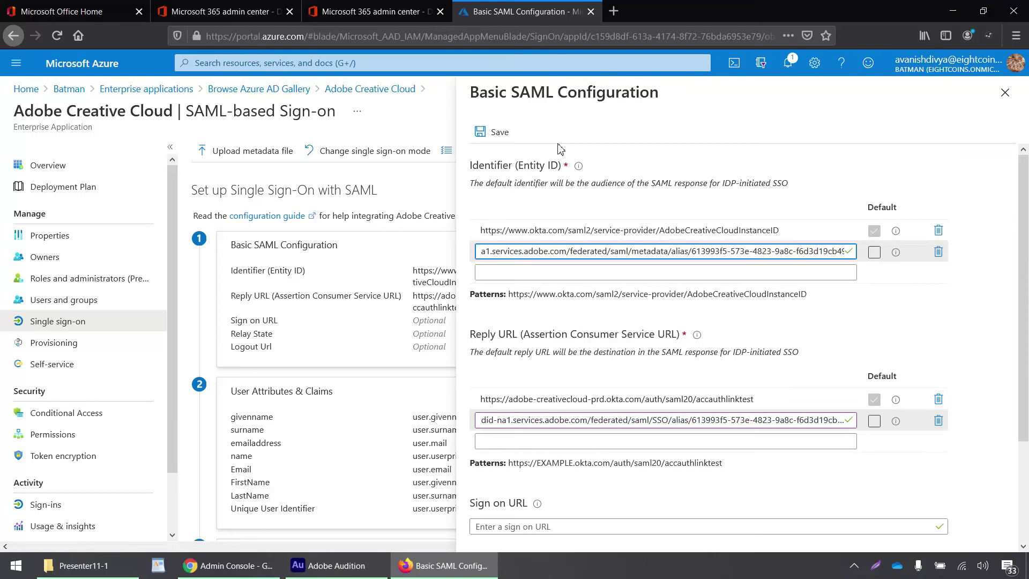
left_click(508, 134)
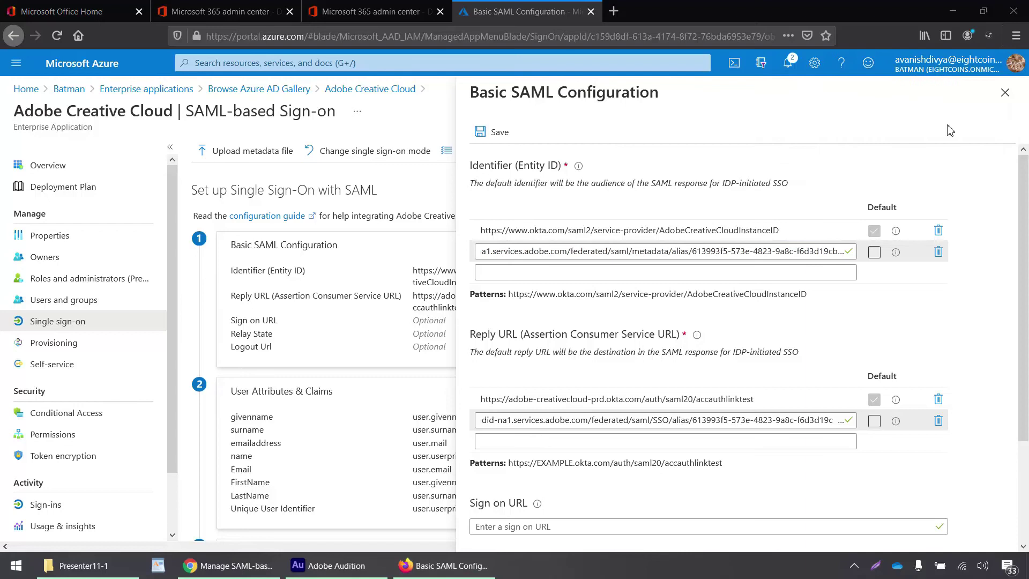
- Close the Basic SAML Configuration panel, scroll to the signing certificate, then view Adobe's Azure SSO guide
left_click(1004, 99)
left_click(328, 402)
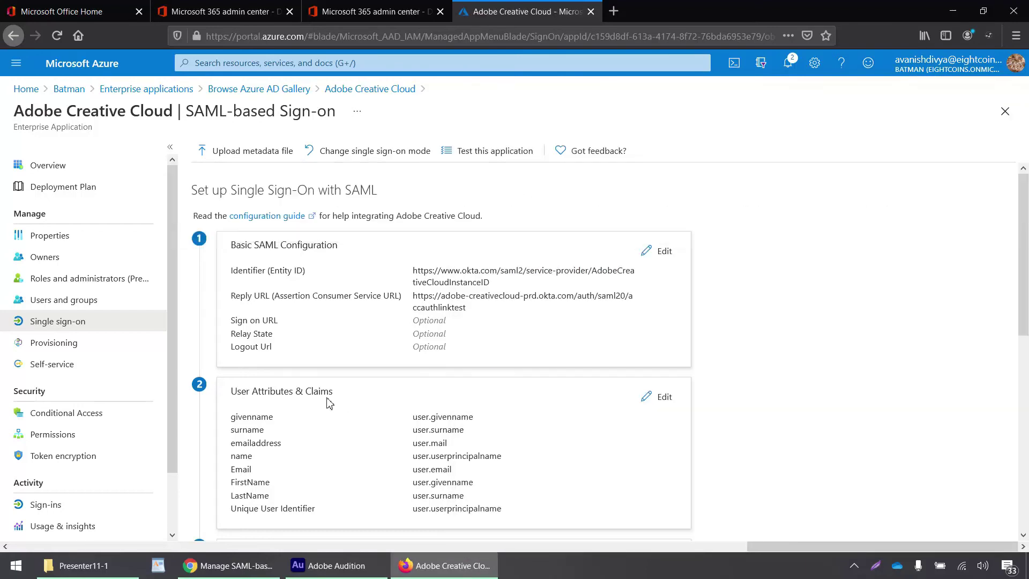
scroll(328, 402, "down", 3)
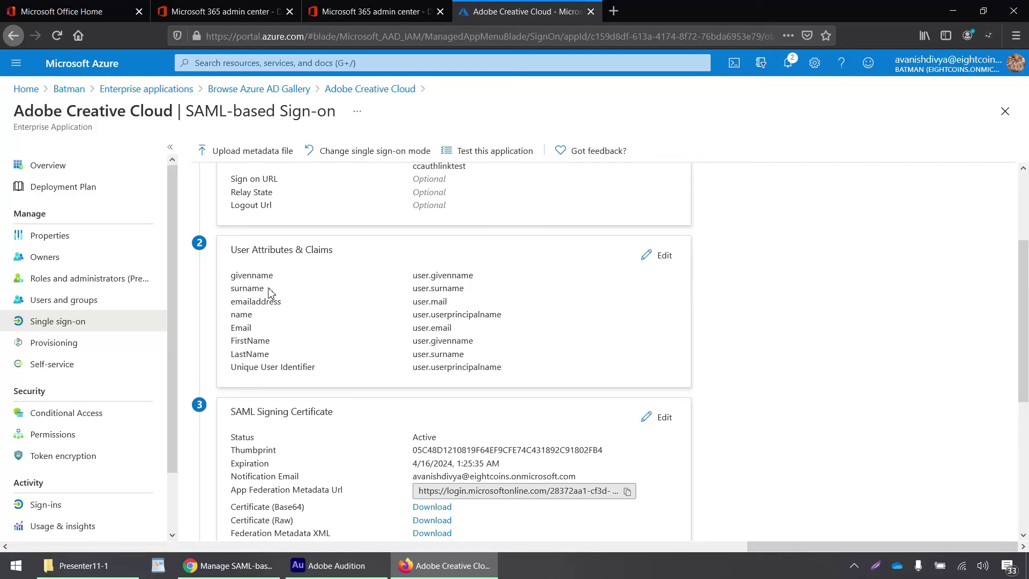
key("alt+Tab")
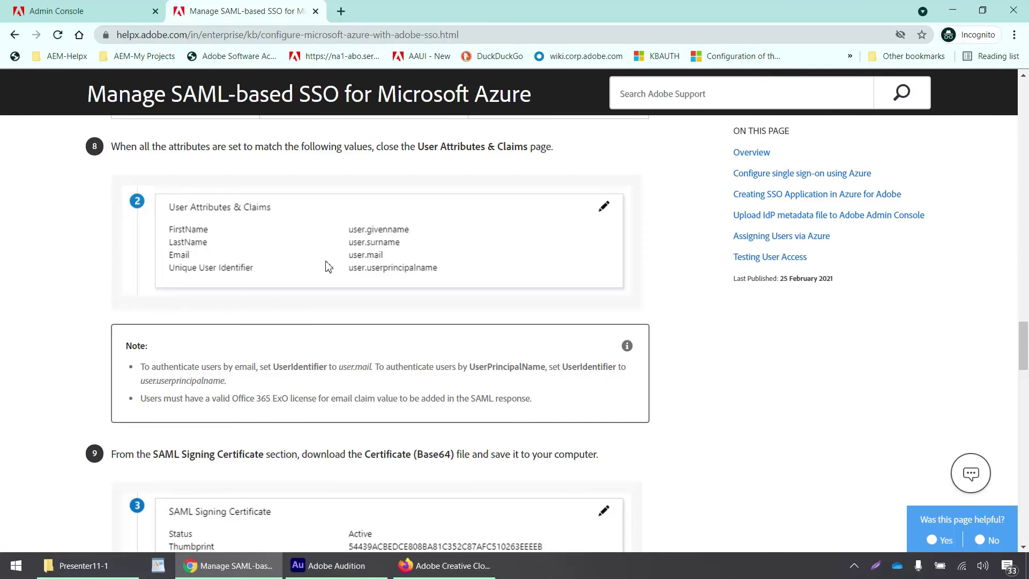
- Open User Attributes & Claims and check the Email and Name ID mappings against Adobe's guide
key("alt+Tab")
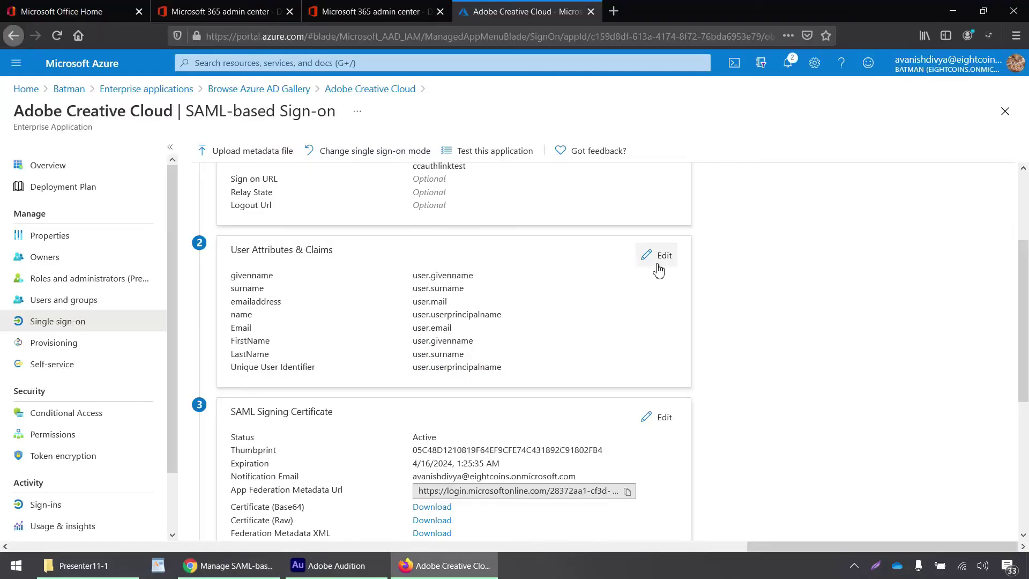
left_click(660, 259)
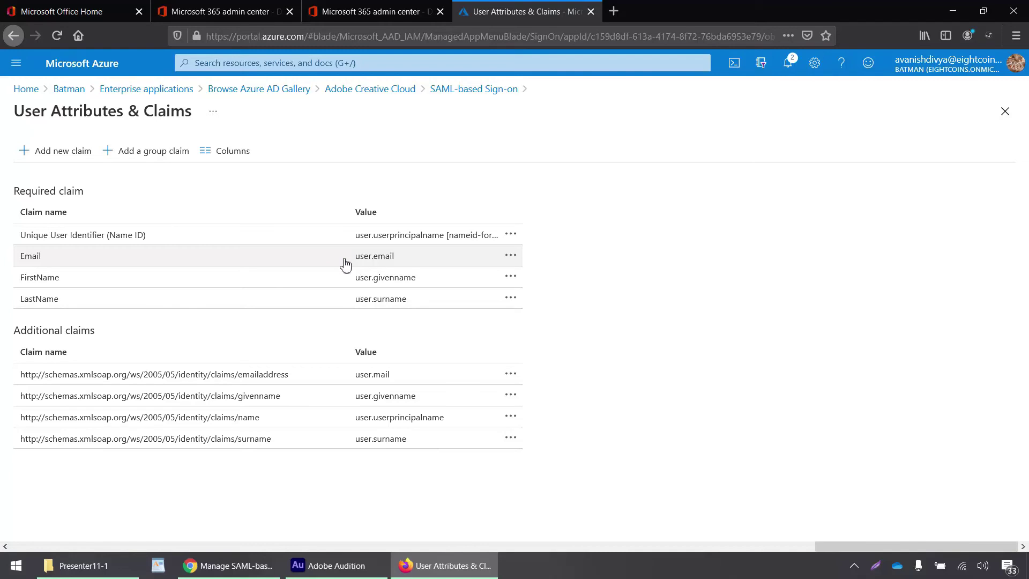
key("alt+Tab")
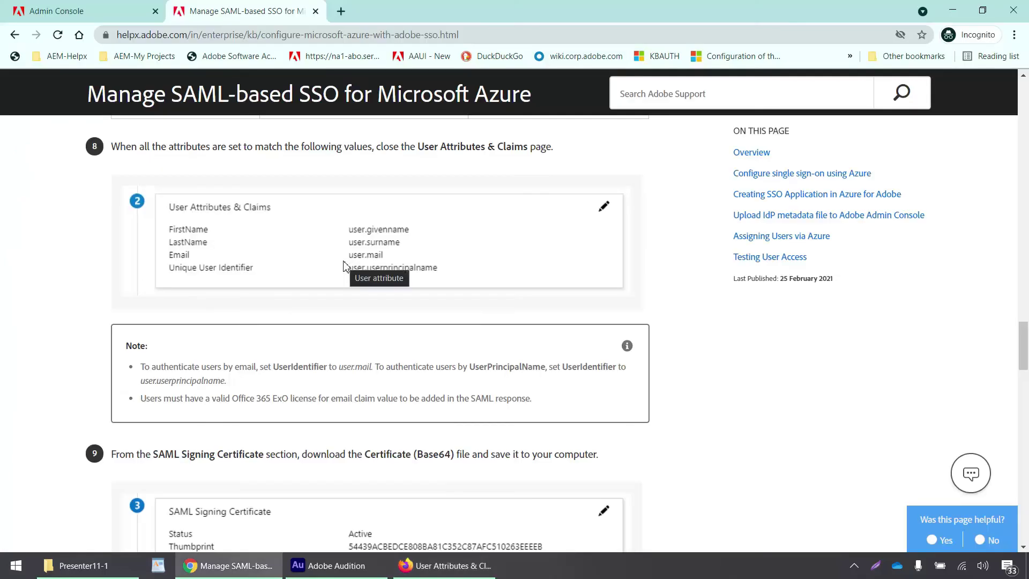
key("alt+Tab")
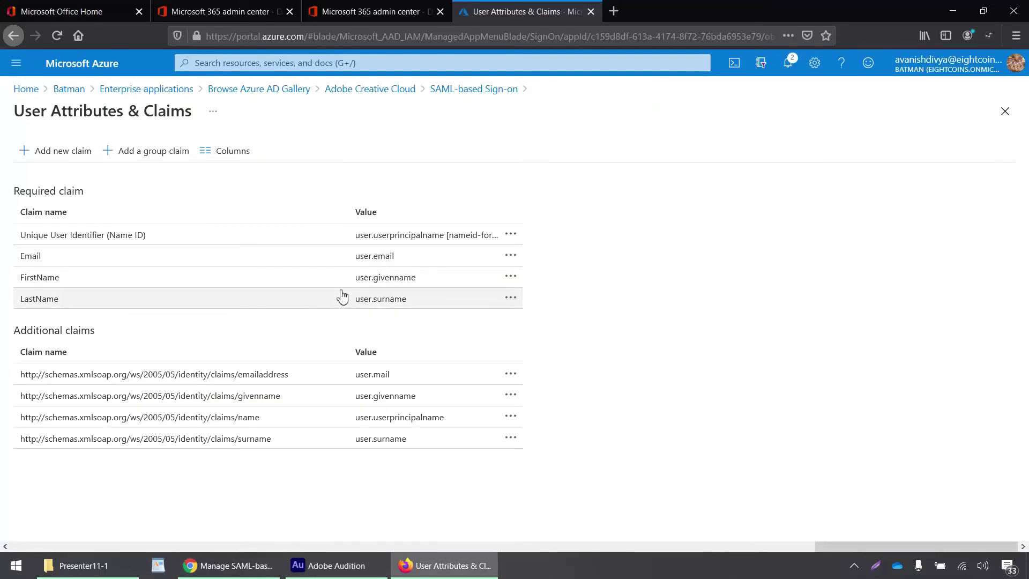
key("alt+Tab")
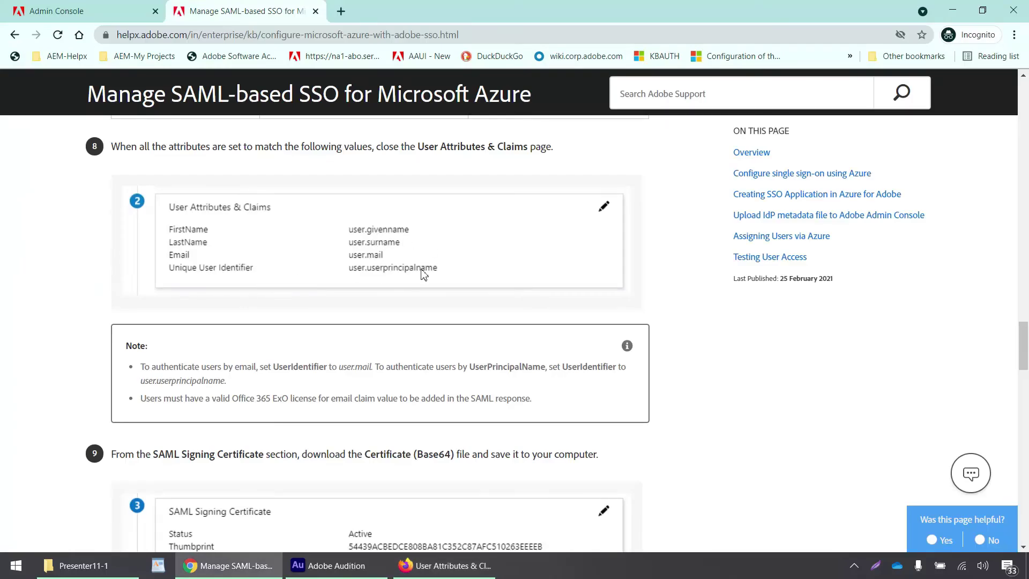
key("alt+Tab")
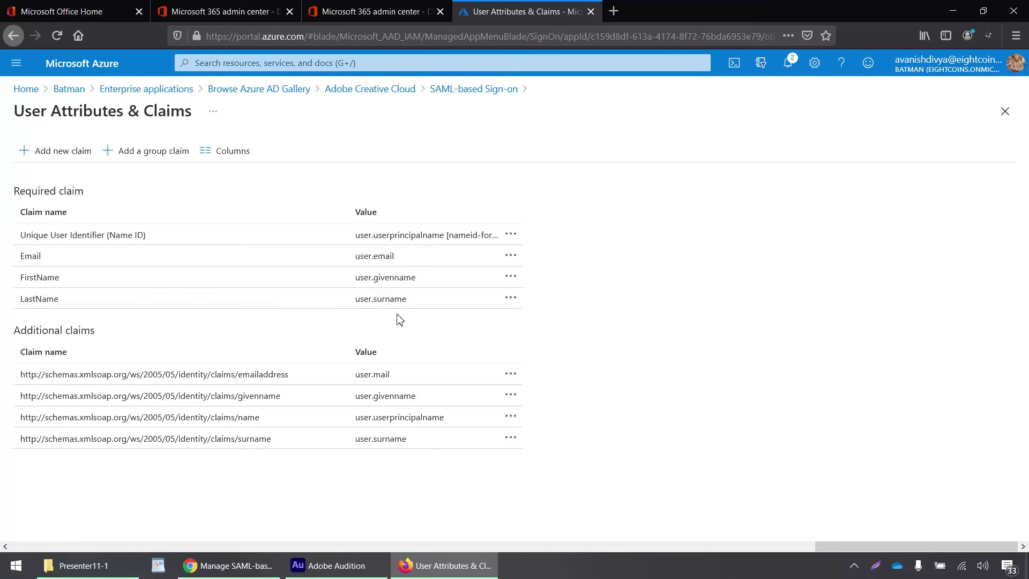
key("alt+Tab")
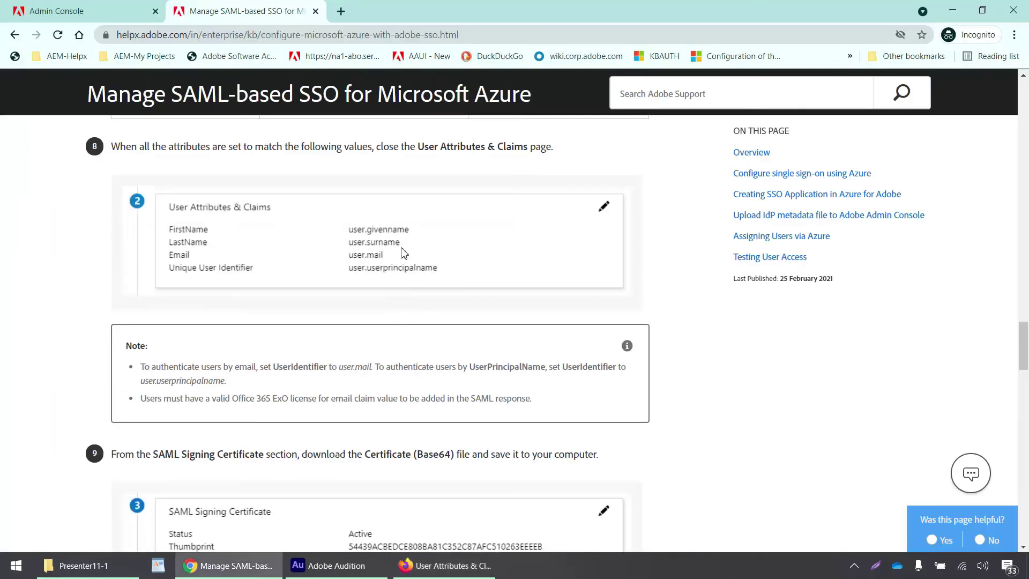
key("alt+Tab")
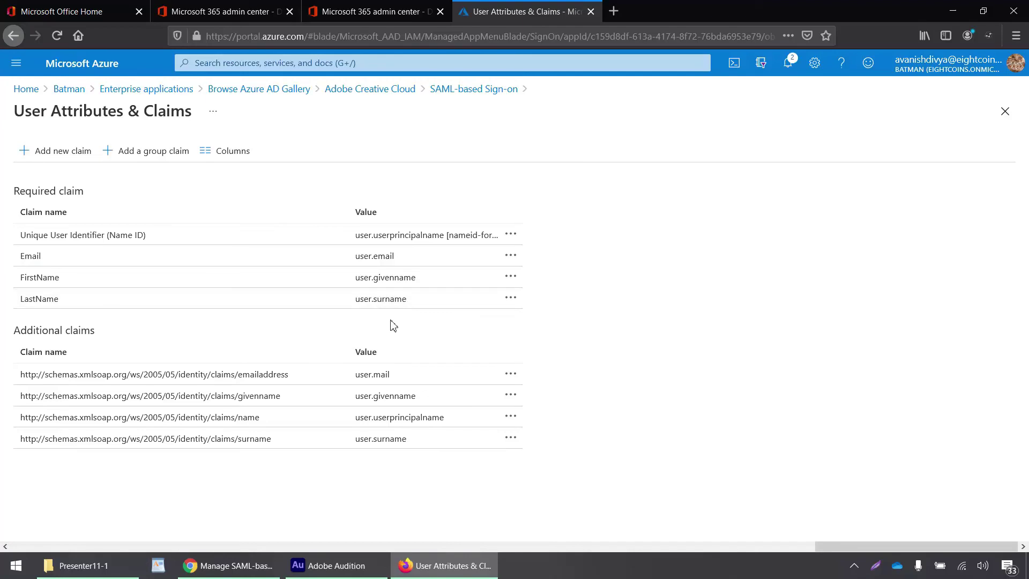
key("alt+Tab")
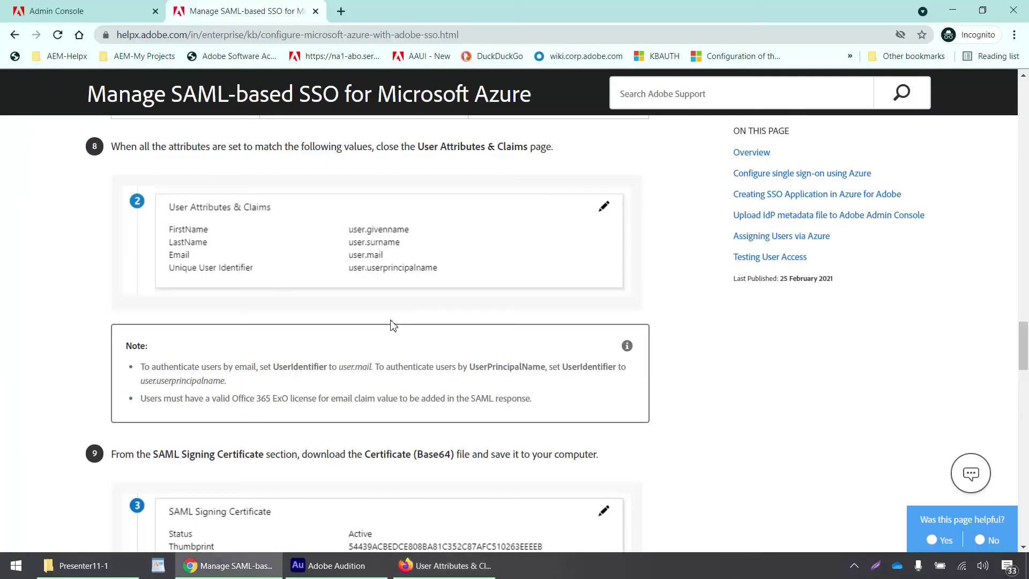
key("alt+Tab")
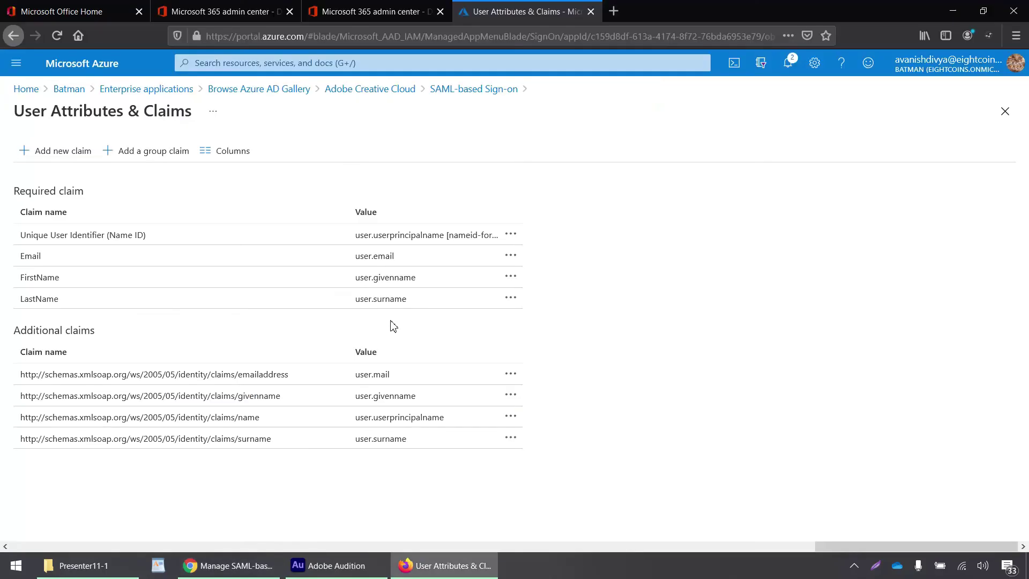
- Save the Federation Metadata XML locally as Adobe Creative Cloud.xml
left_click(439, 92)
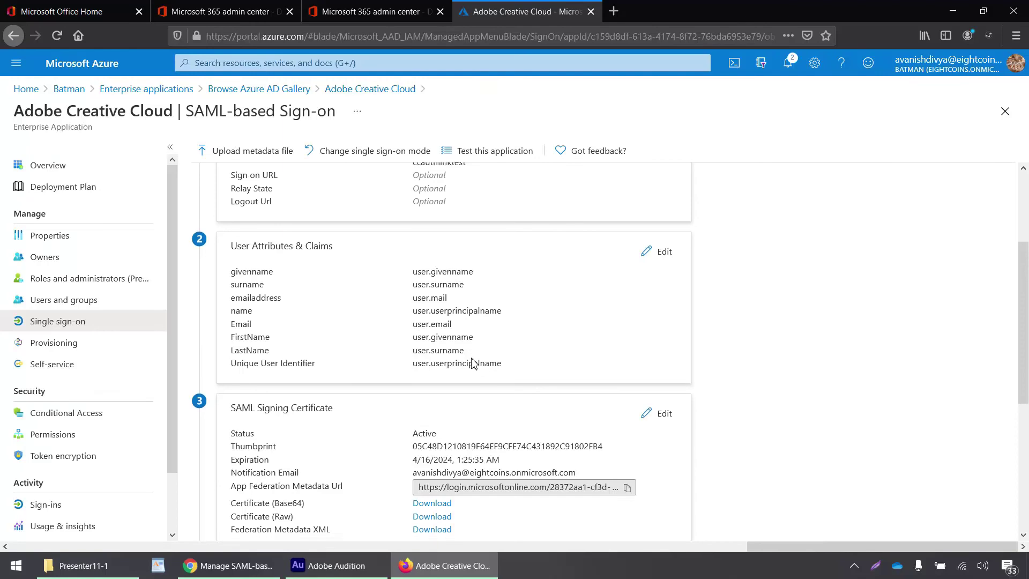
scroll(472, 364, "down", 4)
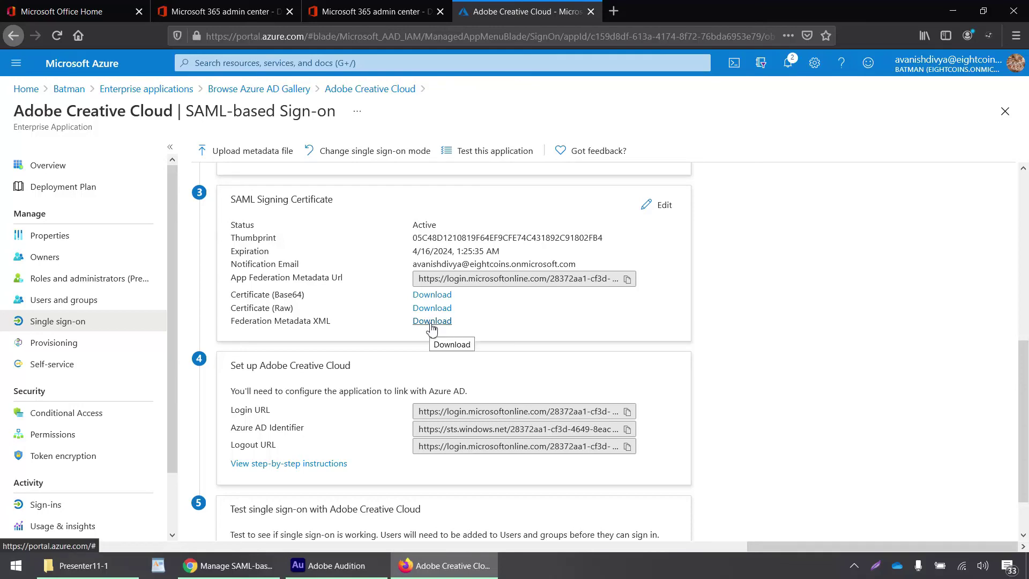
left_click(432, 322)
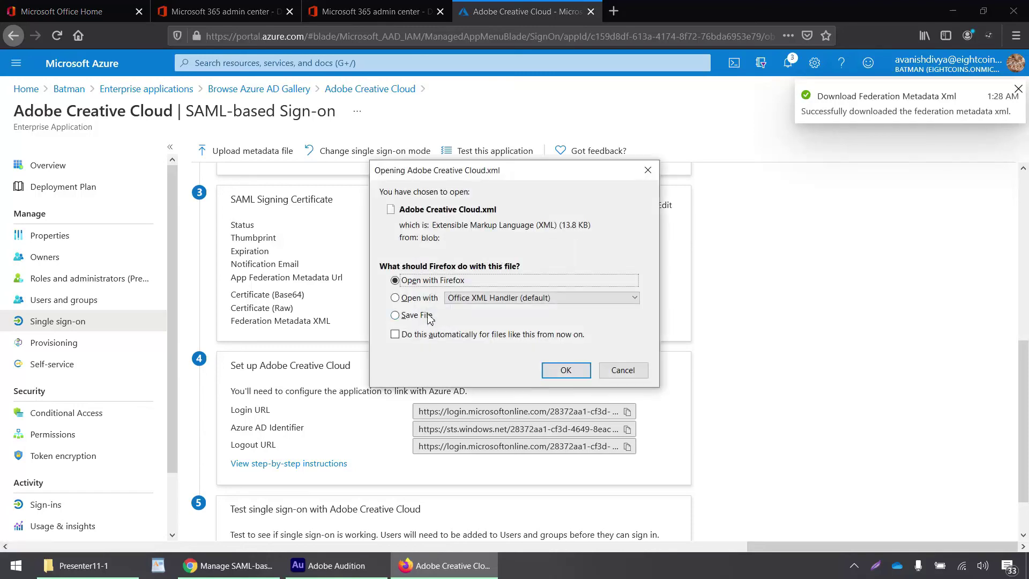
left_click(420, 316)
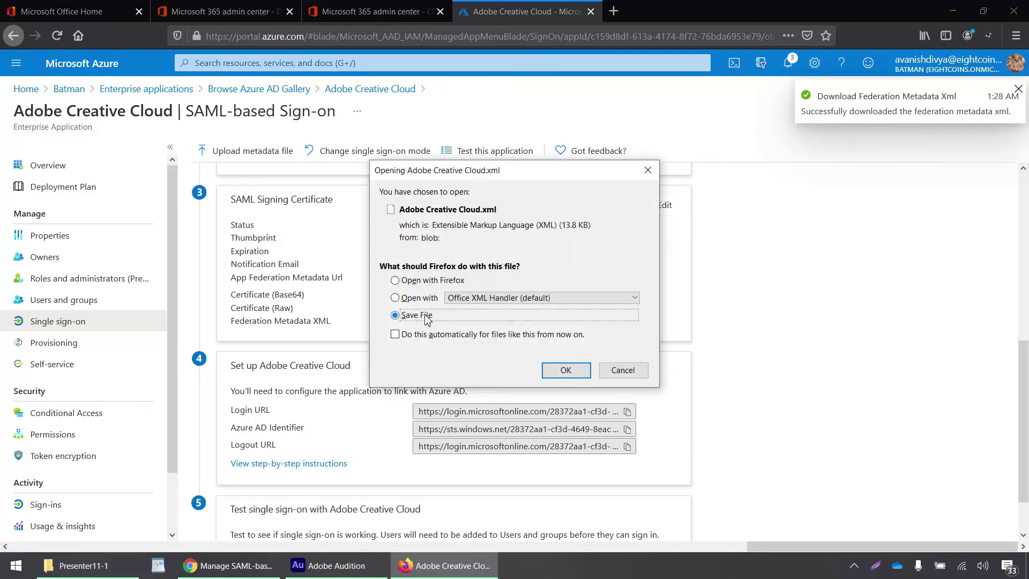
left_click(565, 371)
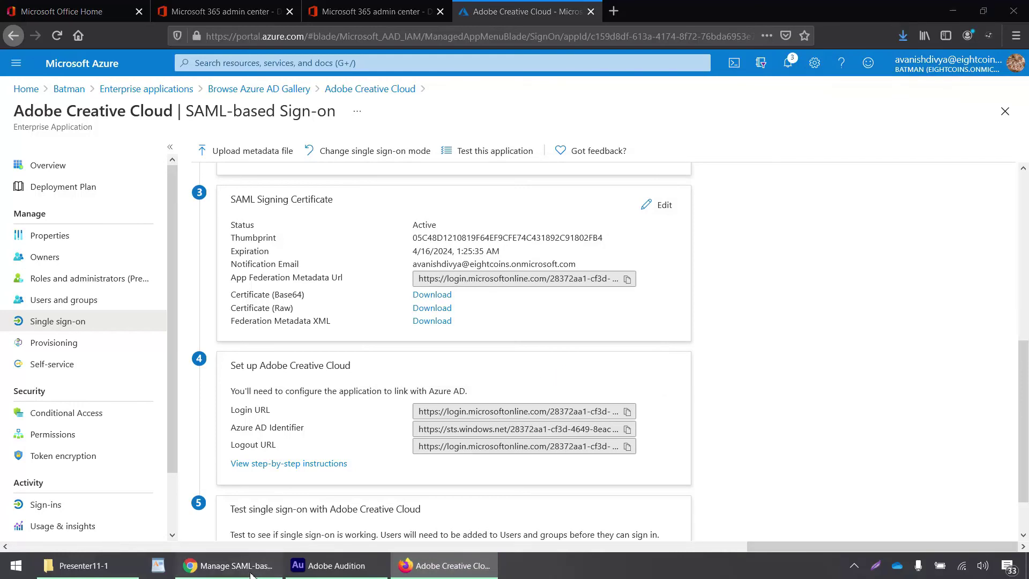
- Drop the Azure metadata XML into EightCoins' Edit SAML Configuration upload area and save it
left_click(235, 565)
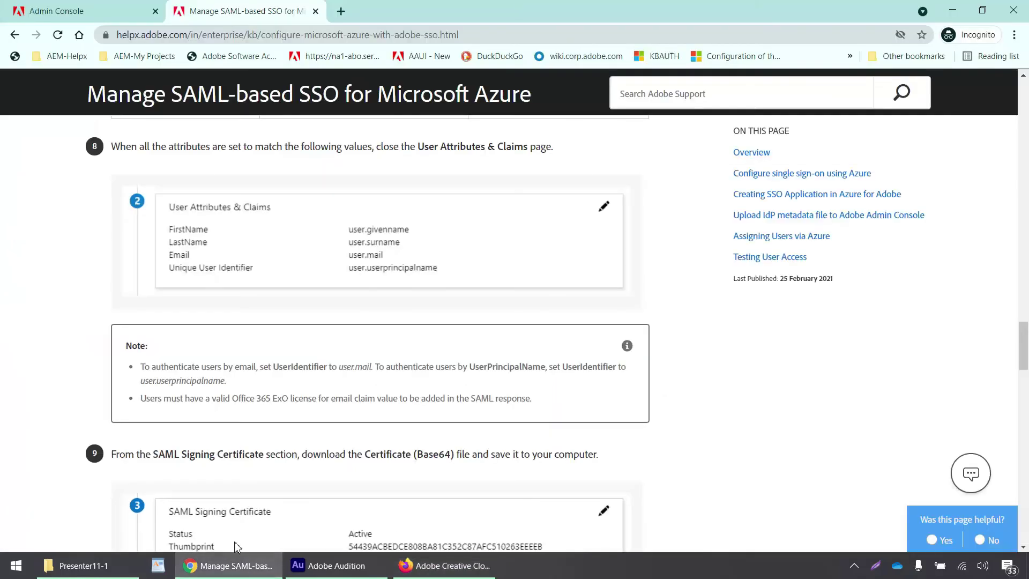
left_click(98, 16)
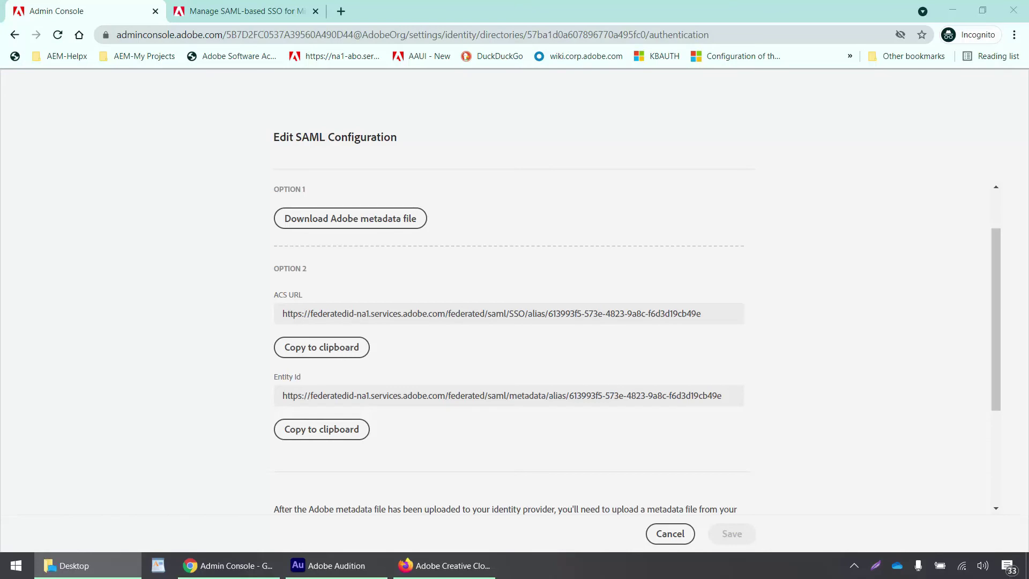
scroll(139, 359, "down", 2)
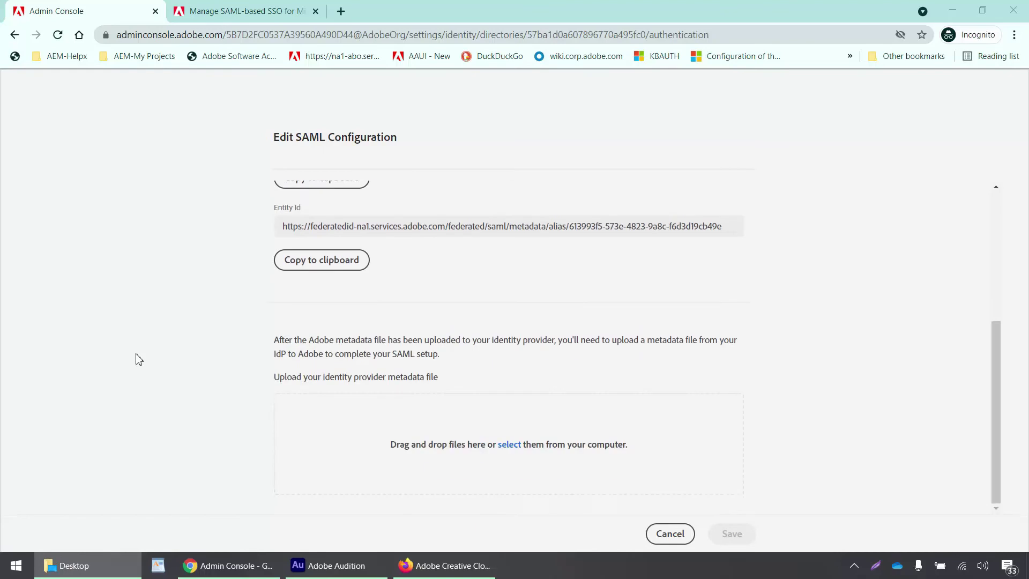
scroll(137, 359, "down", 1)
left_click_drag(11, 75, 554, 436)
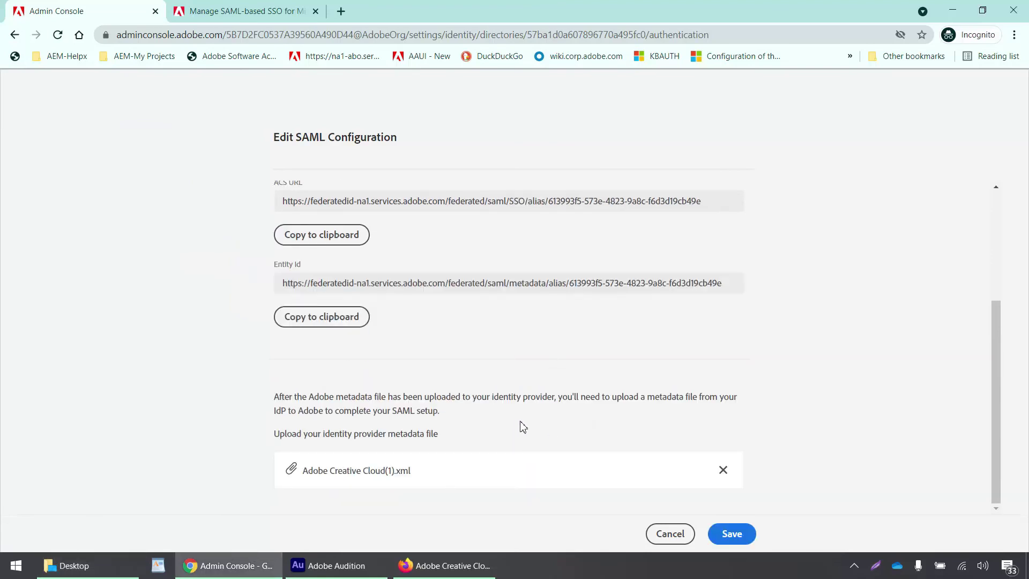
left_click(724, 540)
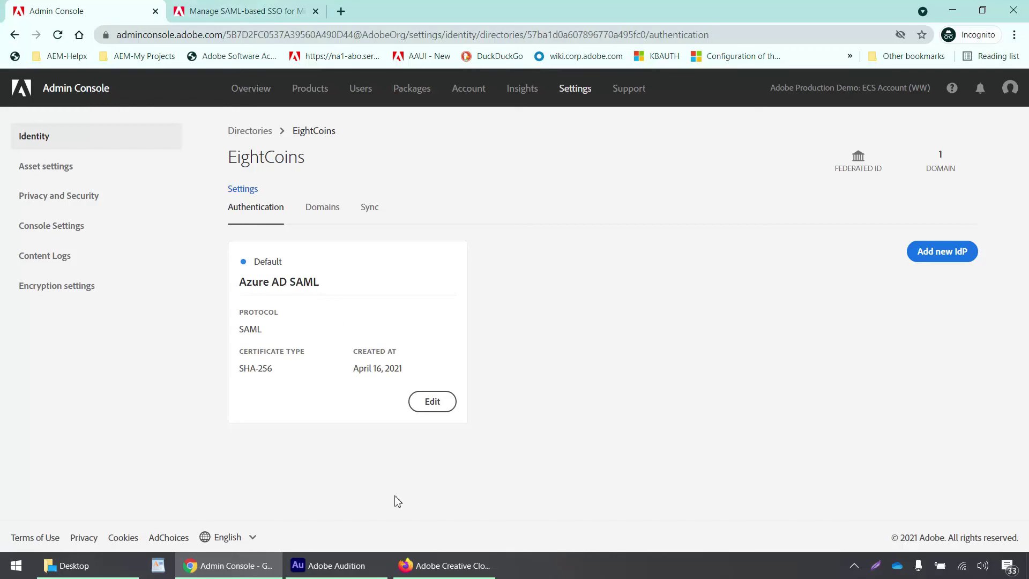
- Assign the EightCoins user to Adobe Creative Cloud under Users and groups with Default Access
left_click(450, 569)
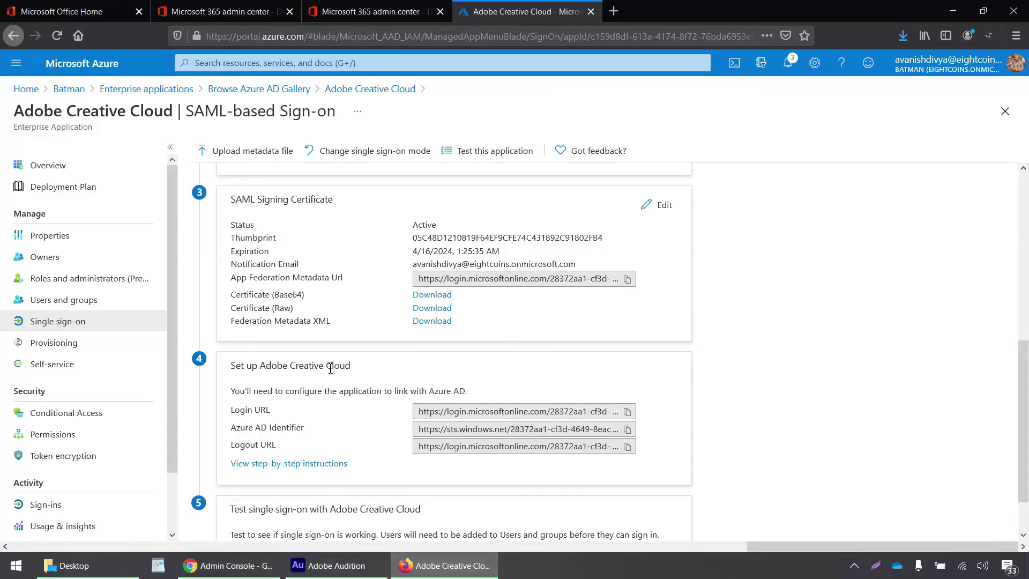
scroll(331, 370, "down", 2)
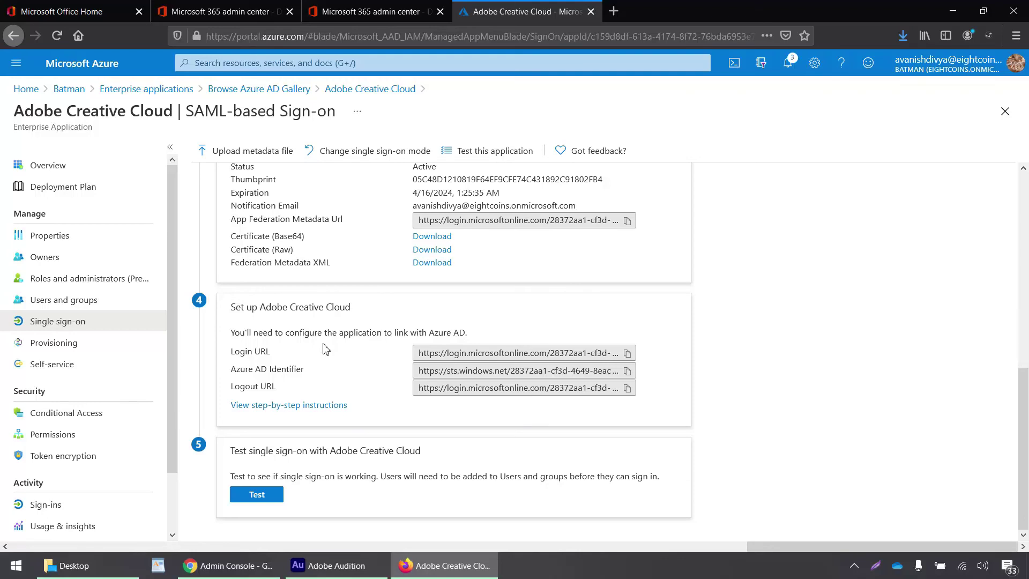
left_click(100, 302)
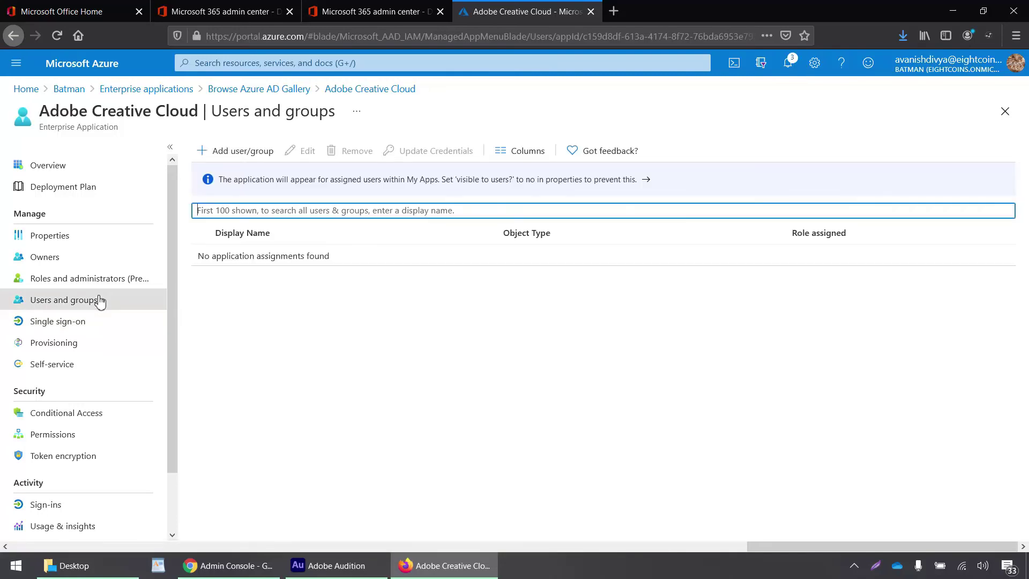
left_click(231, 155)
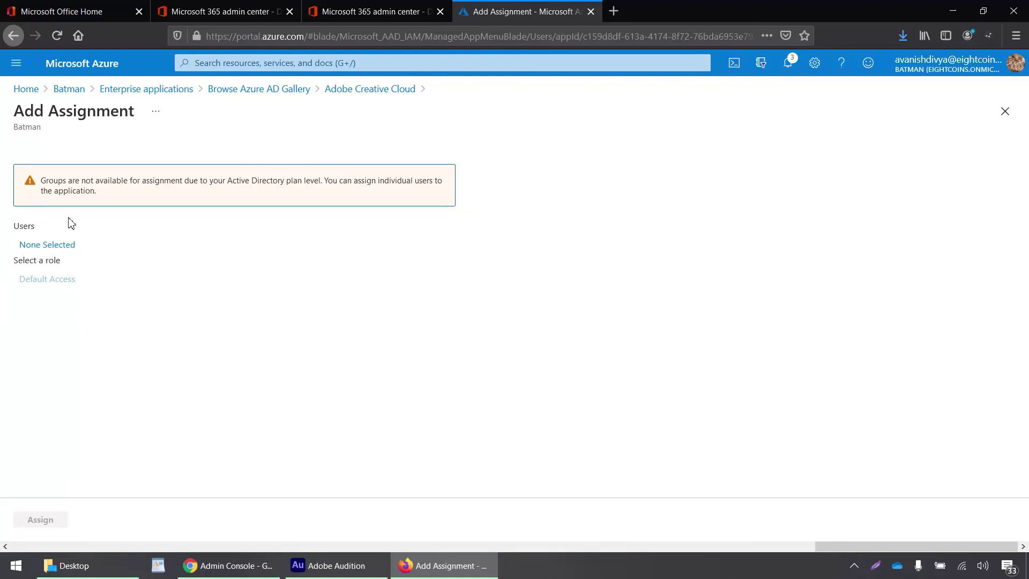
left_click(63, 245)
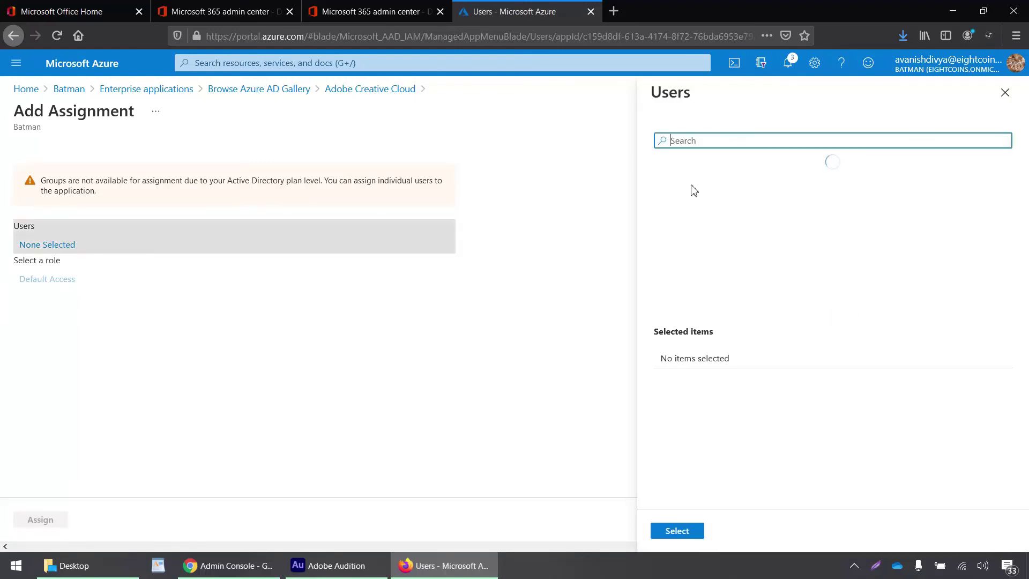
left_click(756, 186)
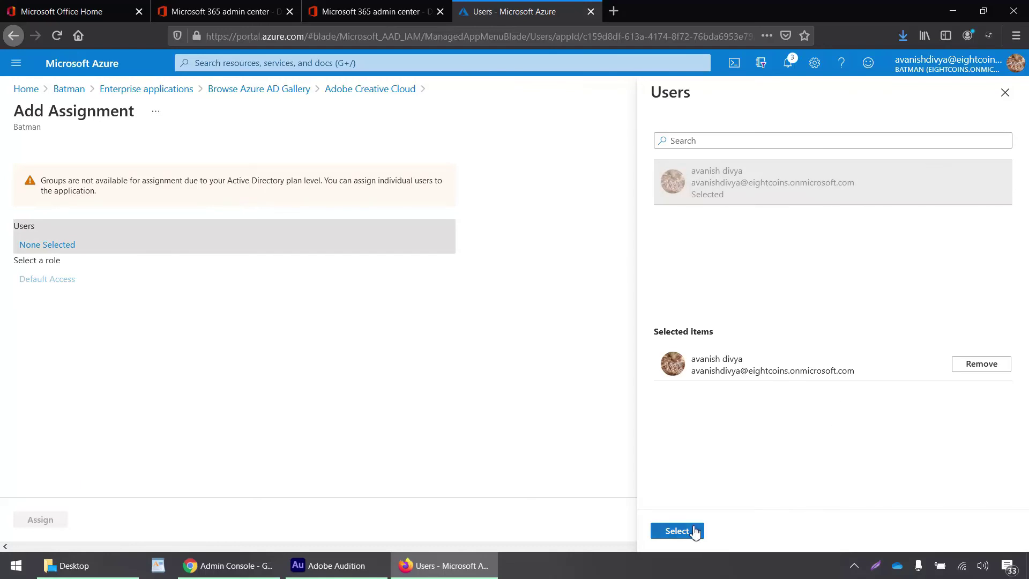
left_click(677, 530)
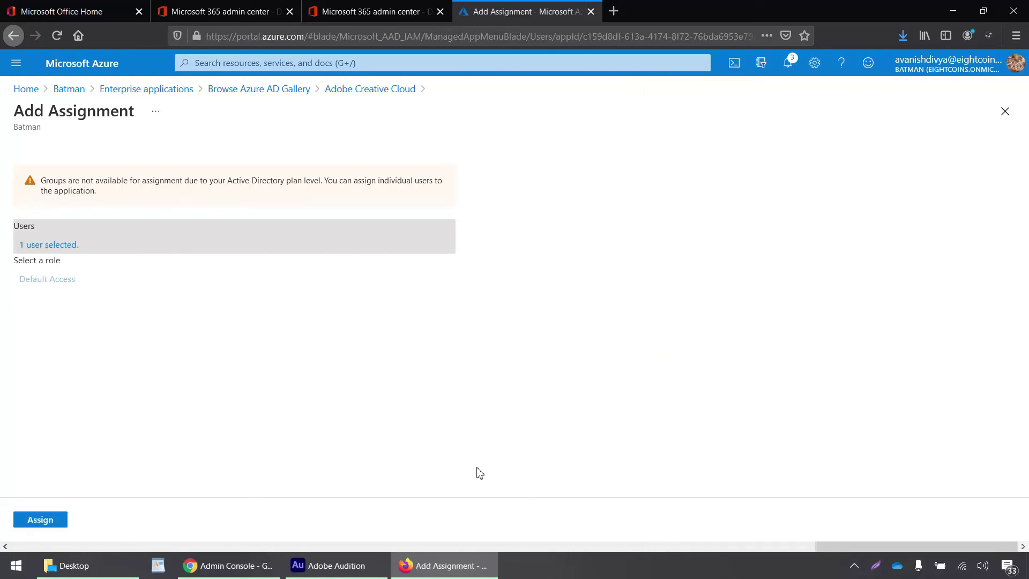
left_click(43, 523)
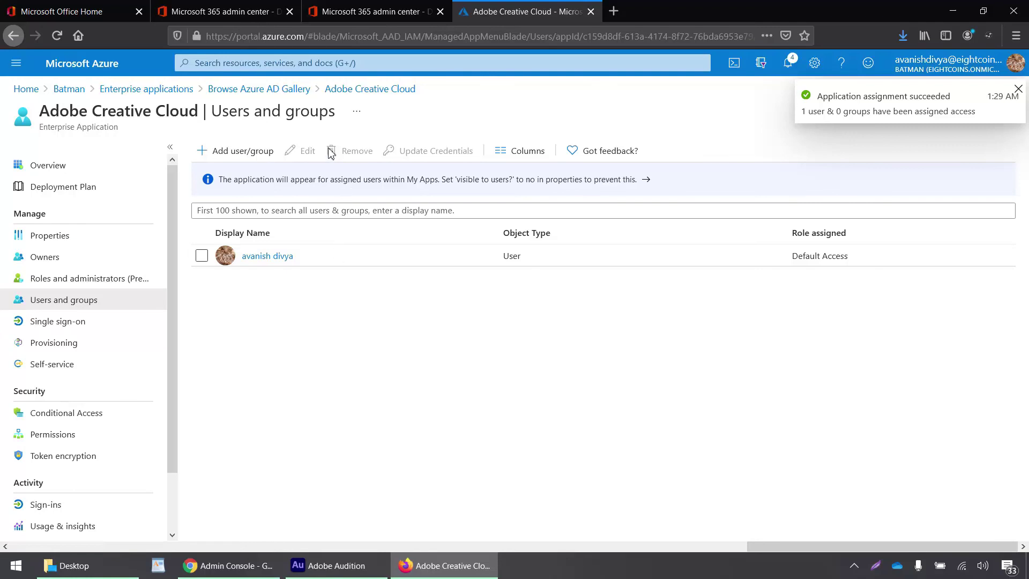
- Add a Federated ID user with the Azure user's email, correcting the domain typo, and save
left_click(246, 564)
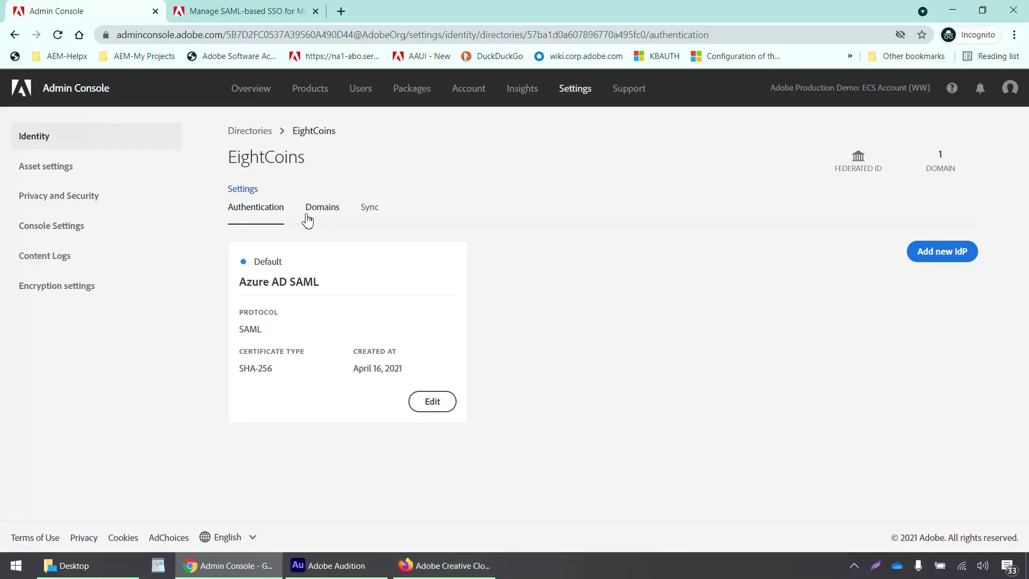
left_click(360, 92)
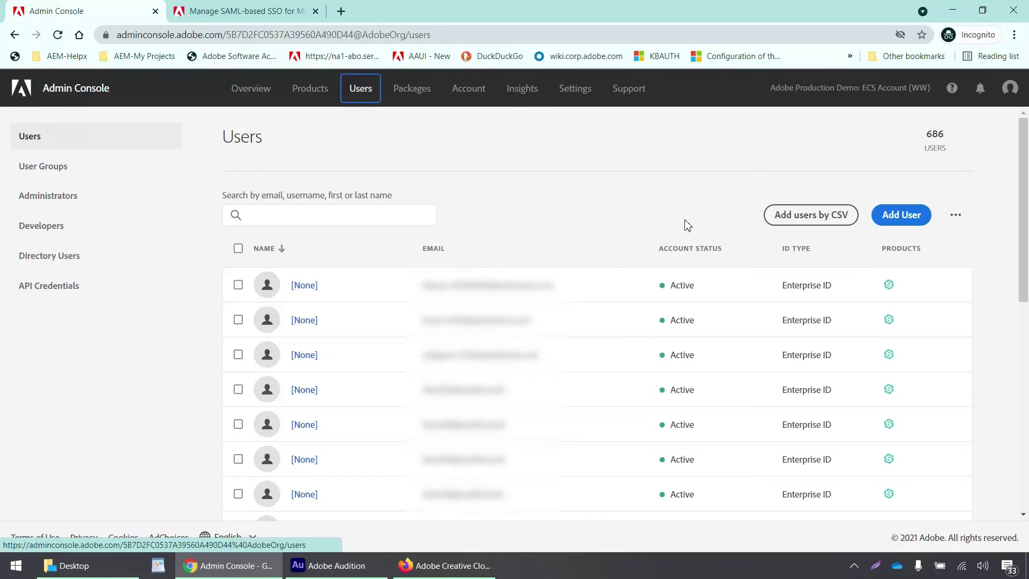
left_click(901, 216)
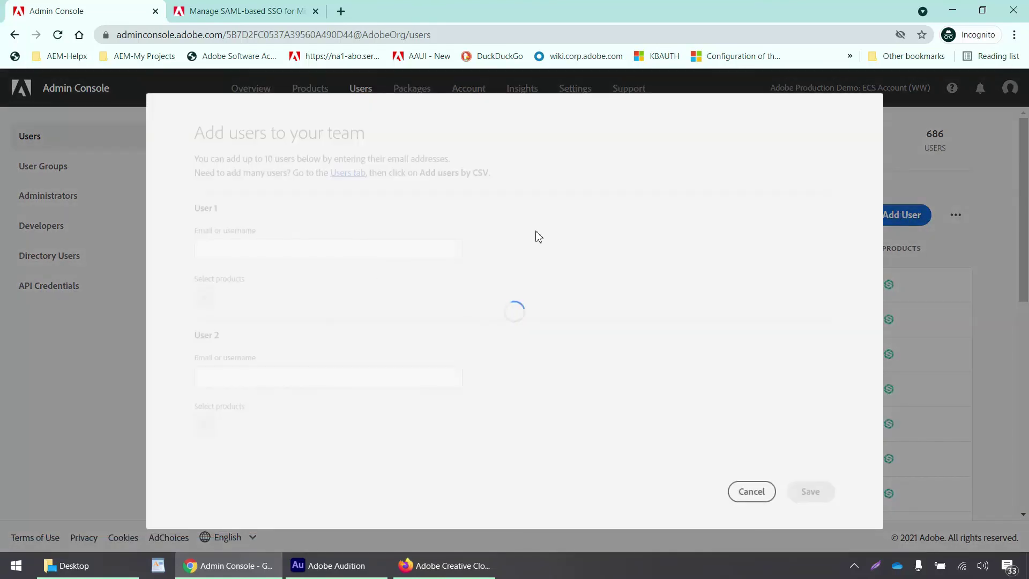
left_click(373, 251)
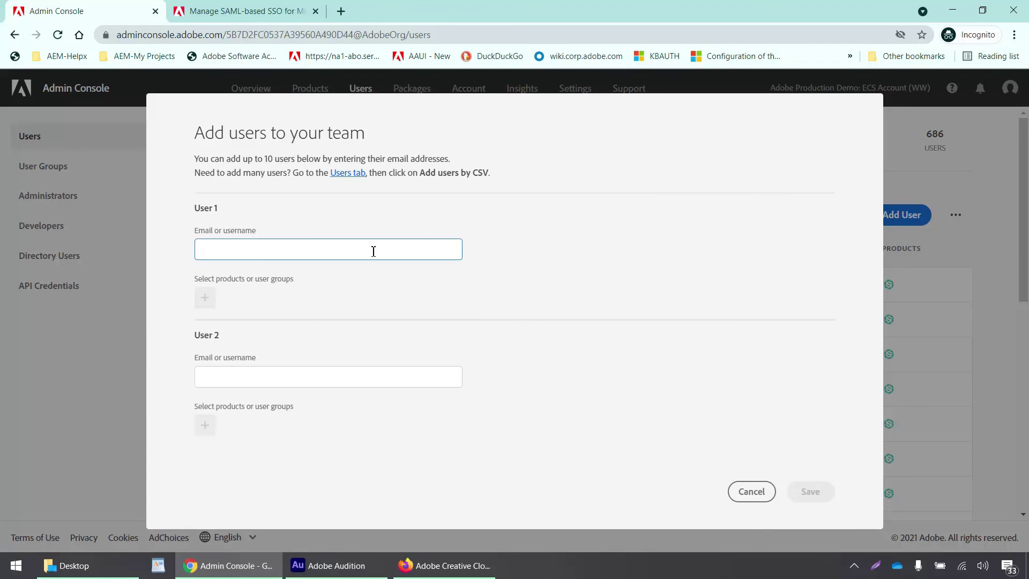
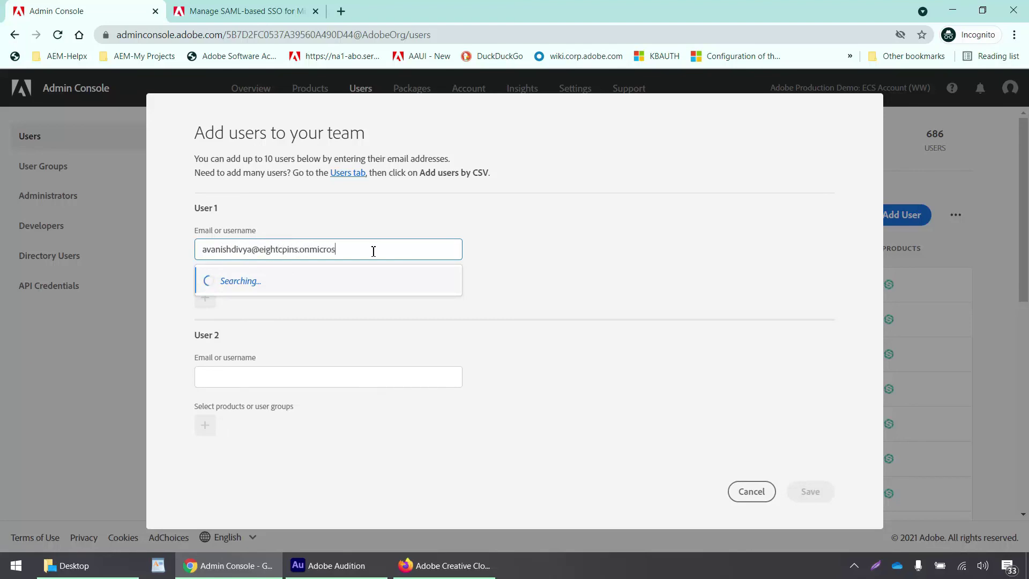
left_click(304, 249)
key("BackSpace")
type("o")
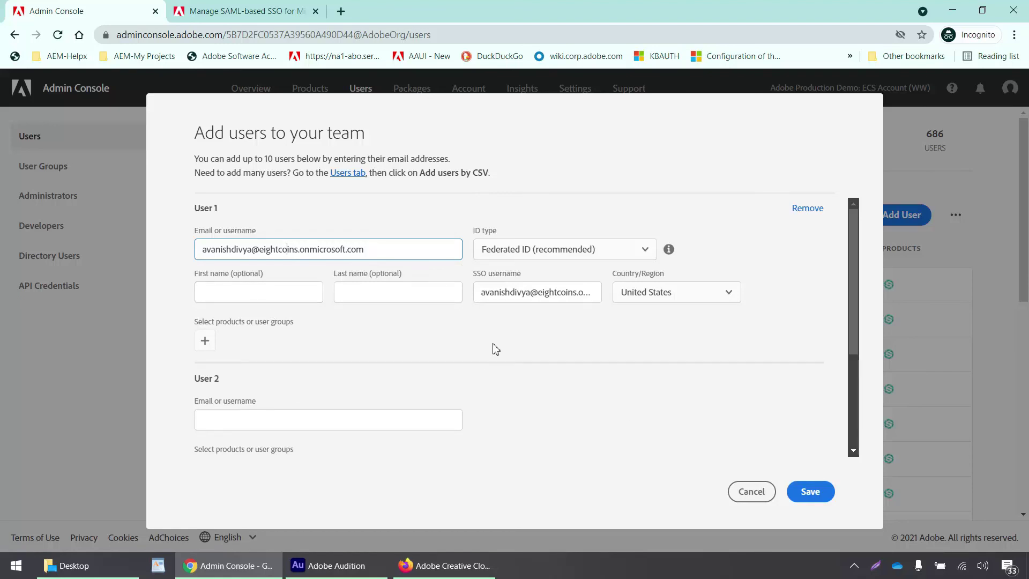
scroll(781, 375, "down", 3)
scroll(784, 375, "up", 3)
left_click(810, 491)
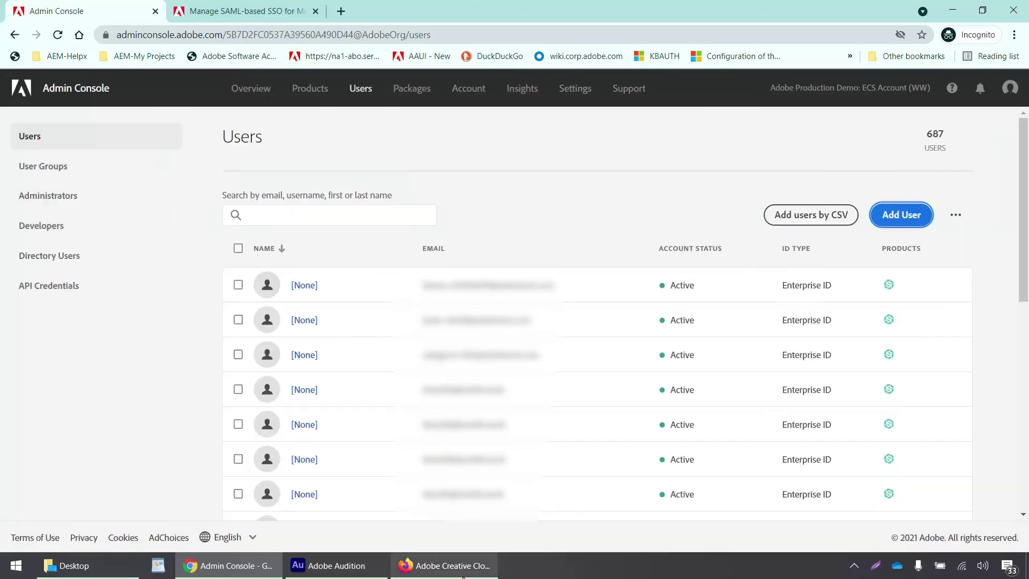
left_click(462, 576)
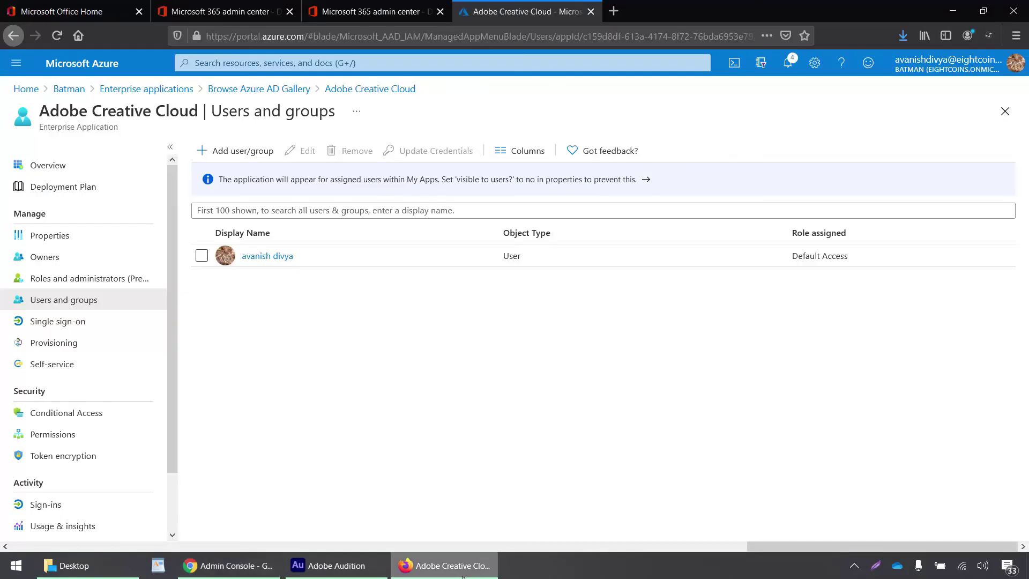
- Search the Admin Console users for the new user and confirm it is Active with Federated ID
key("alt+Tab")
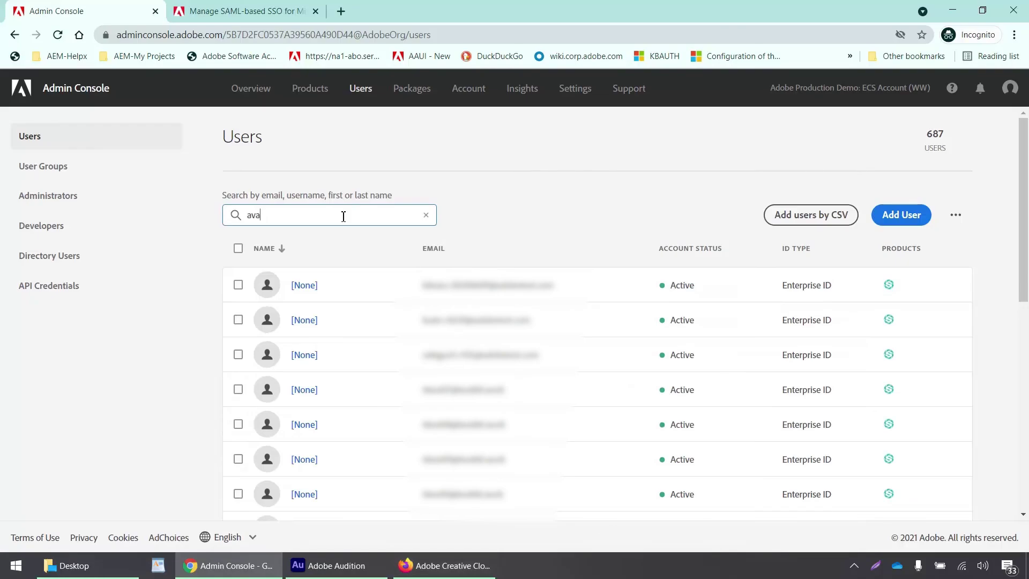
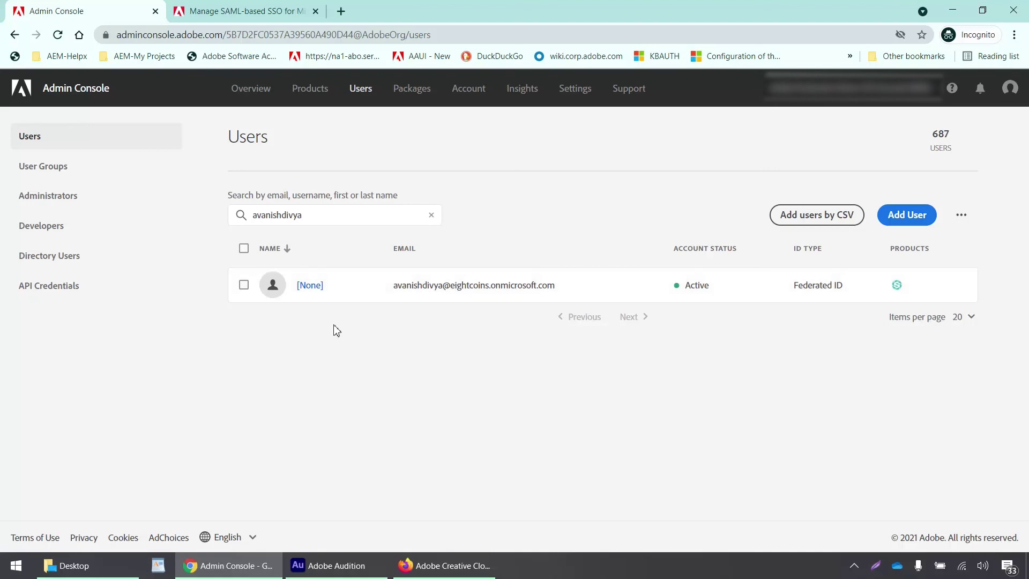
key("alt+Tab")
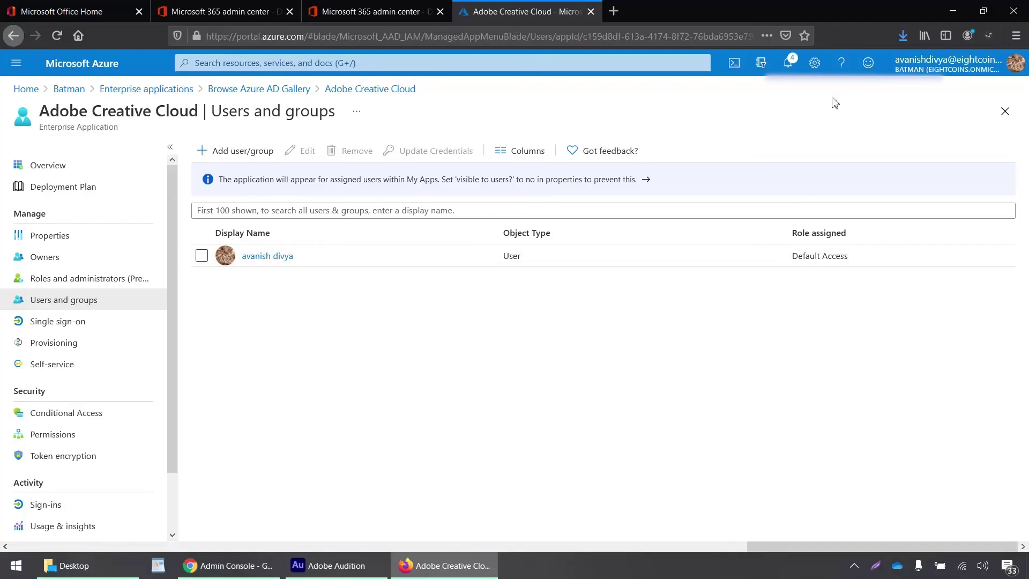
left_click(1015, 36)
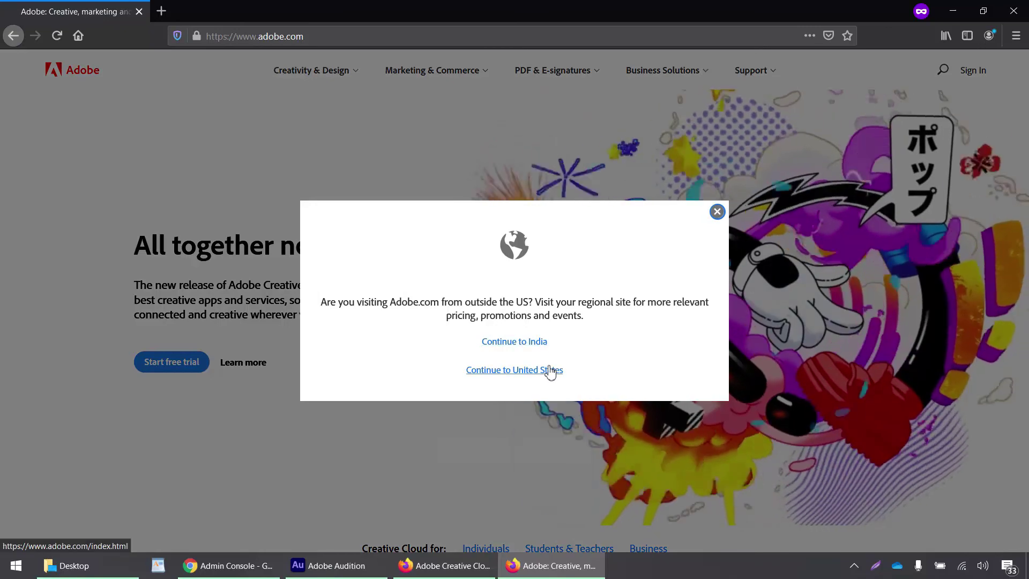
left_click(551, 371)
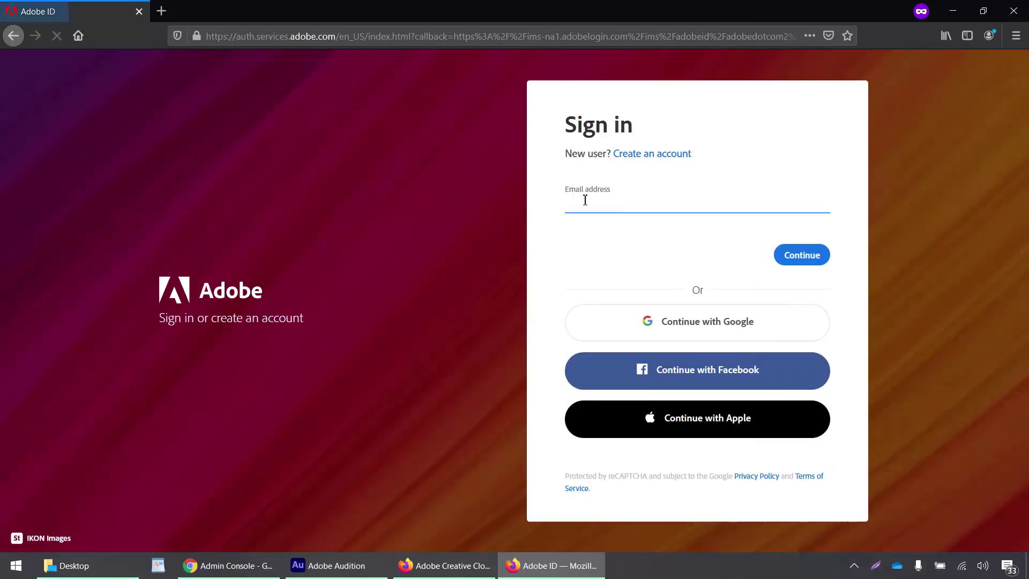
type("@")
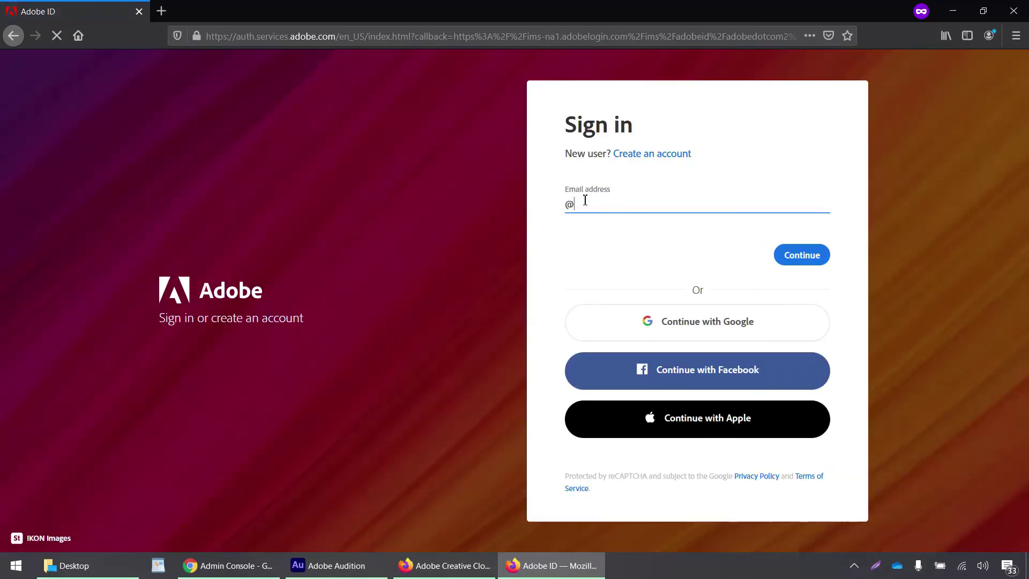
type("eightcoins.onmicrosoft.com")
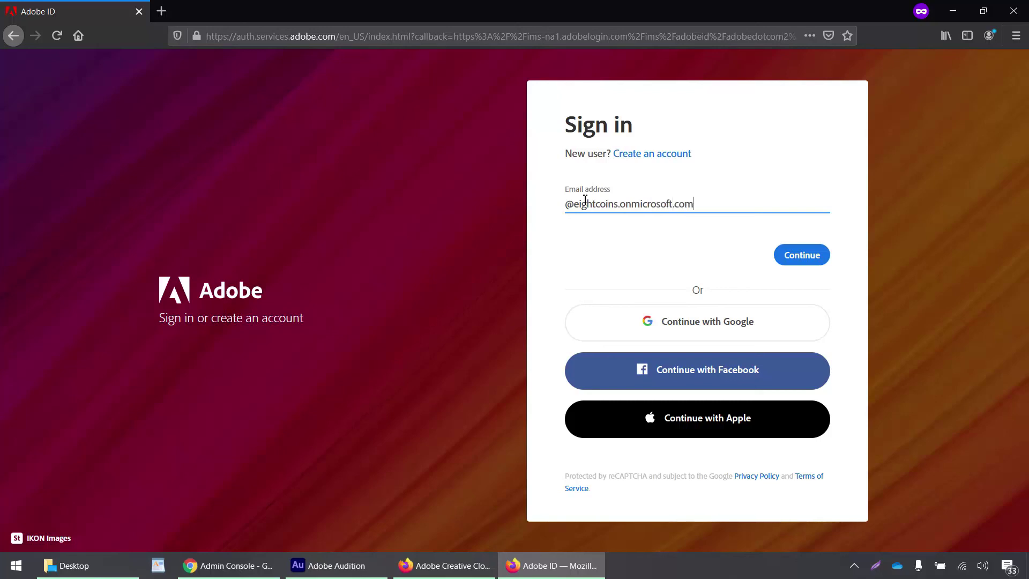
key("Return")
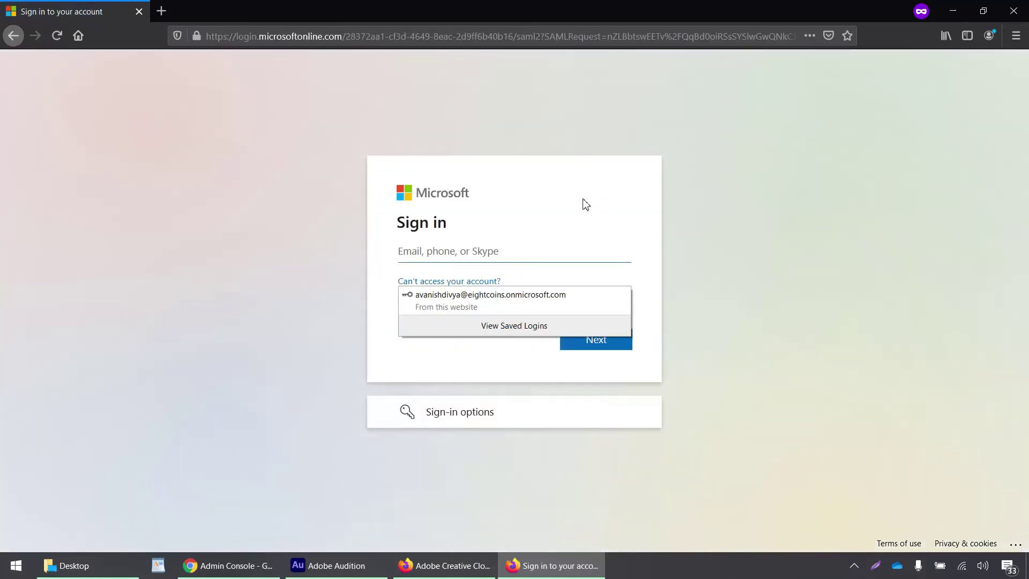
- Authenticate in Microsoft sign-in with the EightCoins user's saved email and account password
left_click(480, 255)
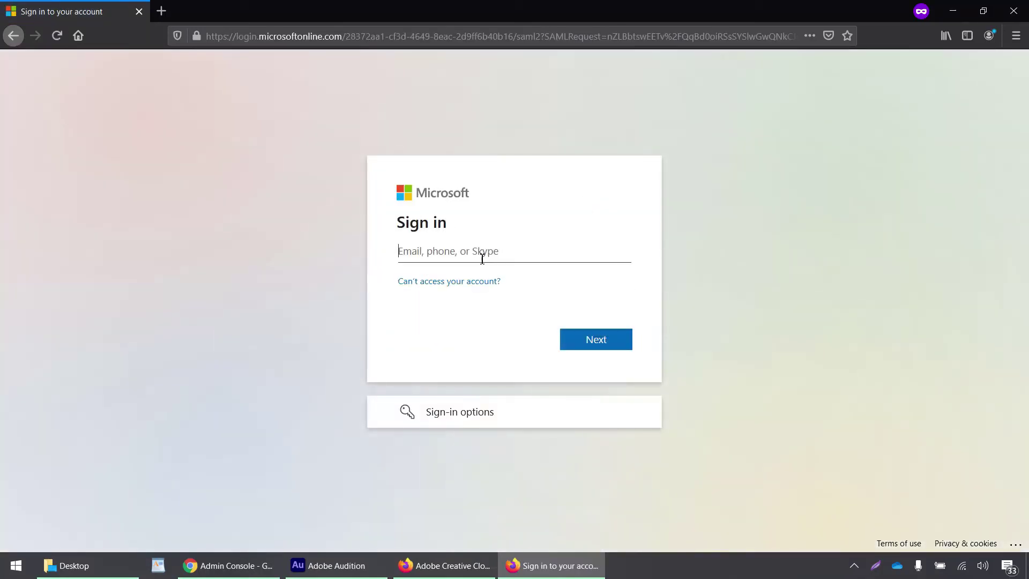
left_click(480, 255)
left_click(487, 282)
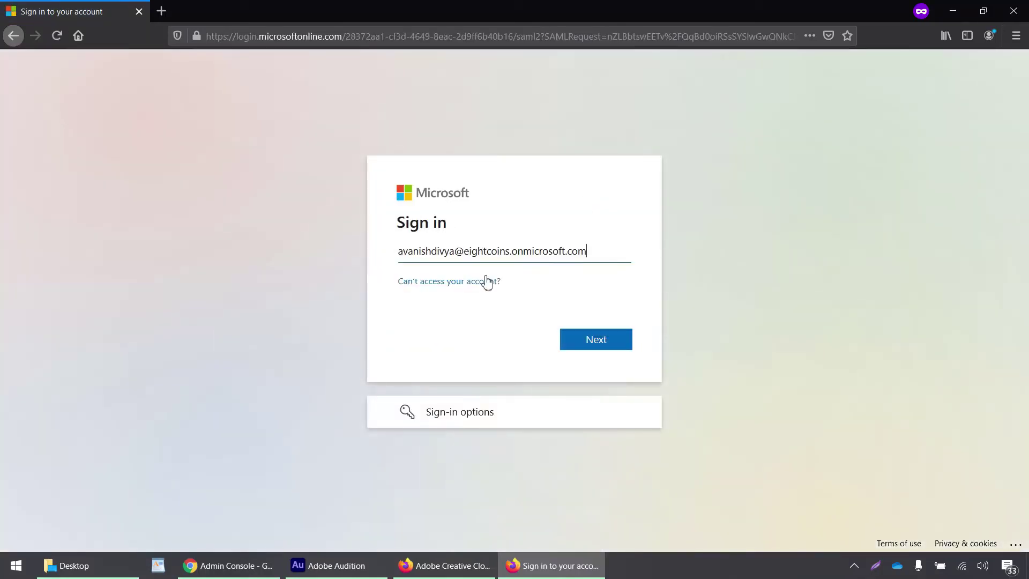
left_click(589, 342)
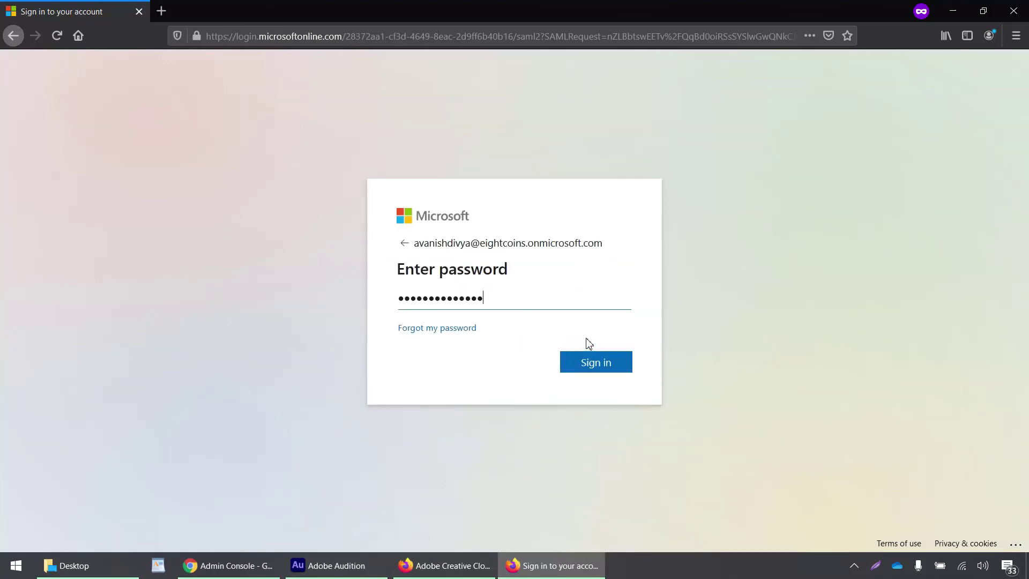
left_click(593, 368)
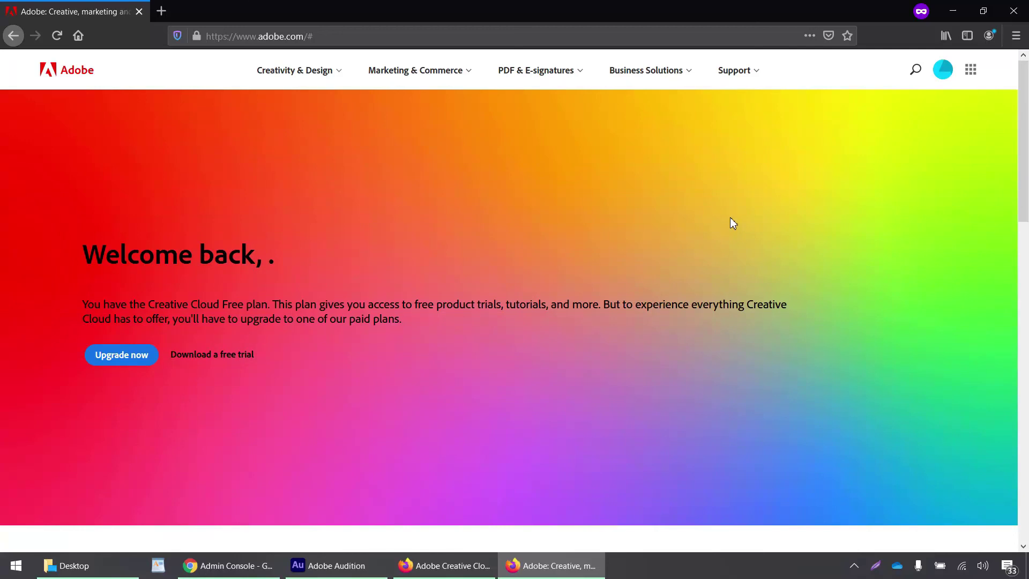
scroll(729, 217, "down", 3)
scroll(730, 217, "up", 3)
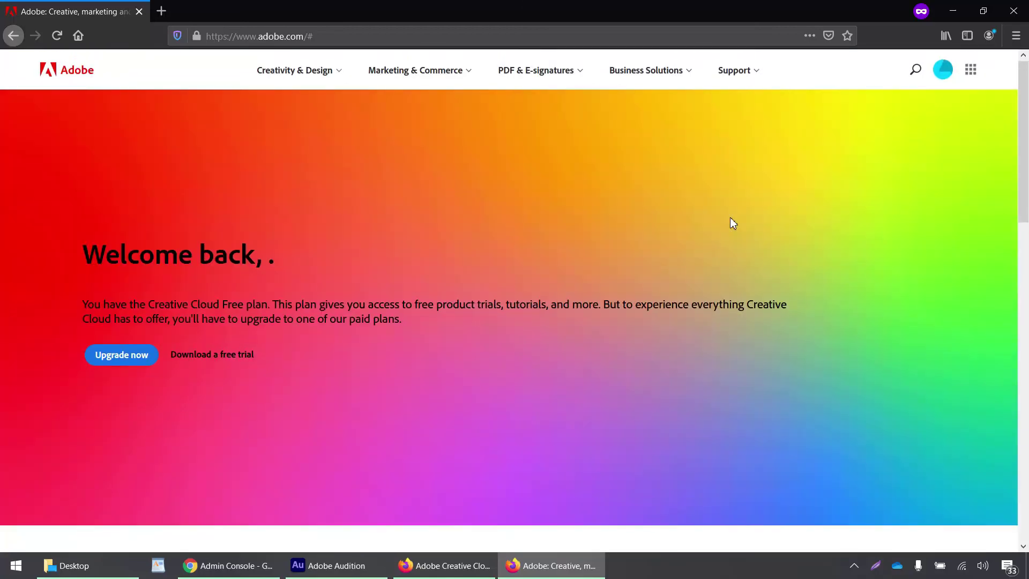